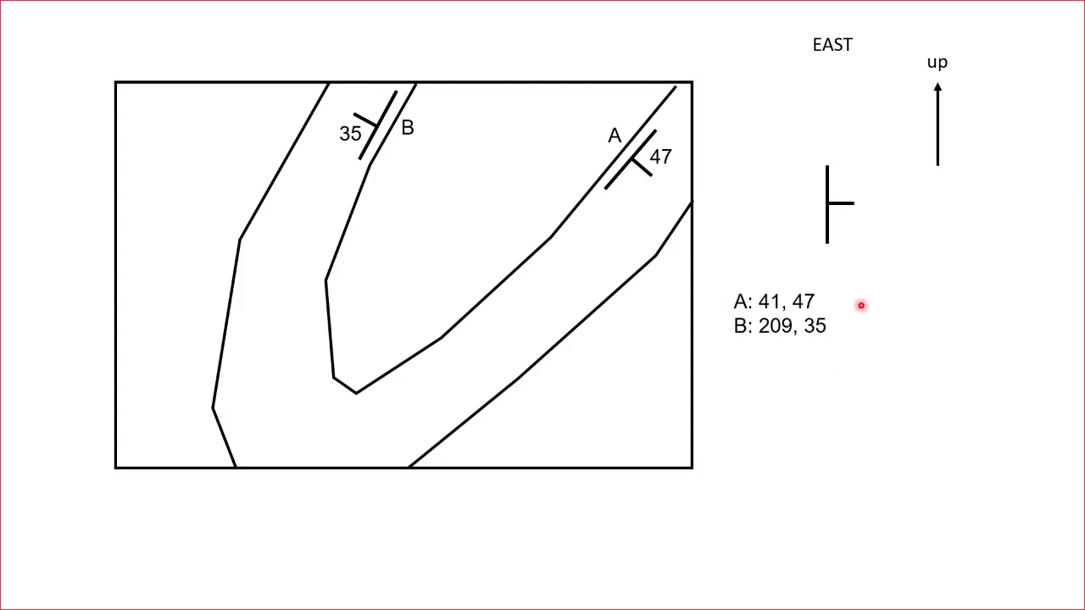
# - Leave the slide show, switch to Visible Geology in Chrome, and open its Stereonet tool with the controls notice dismissed
pyautogui.press('Escape')
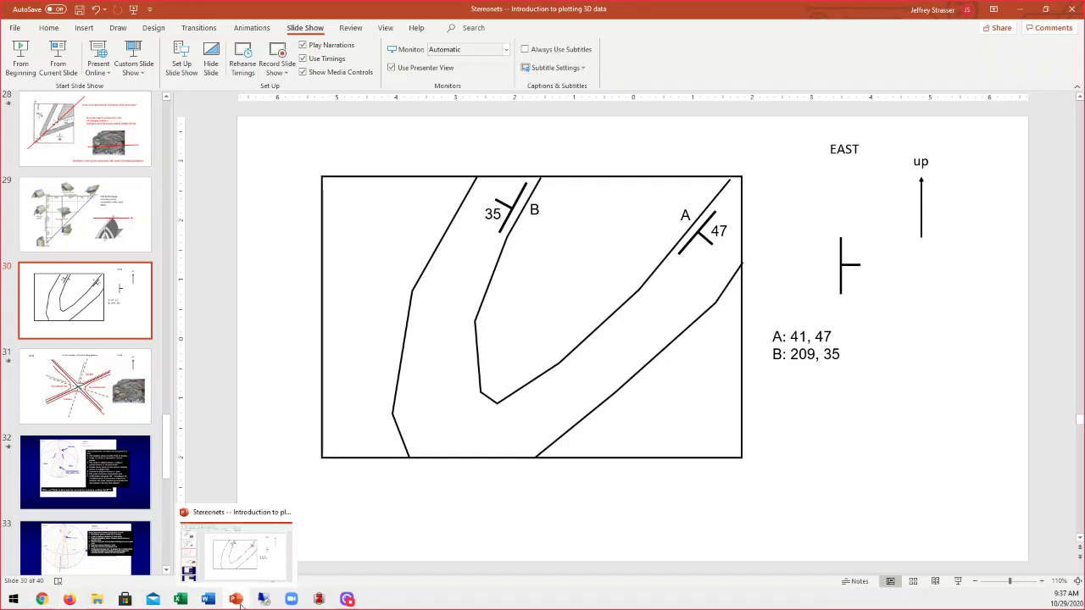
pyautogui.click(48, 600)
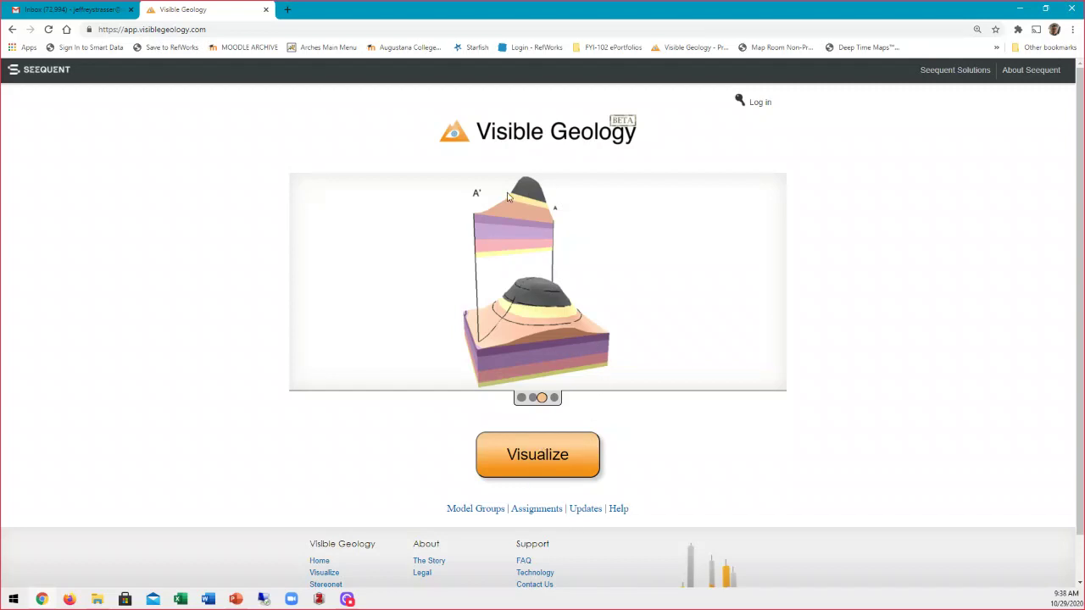
pyautogui.scroll(-1, 415, 529)
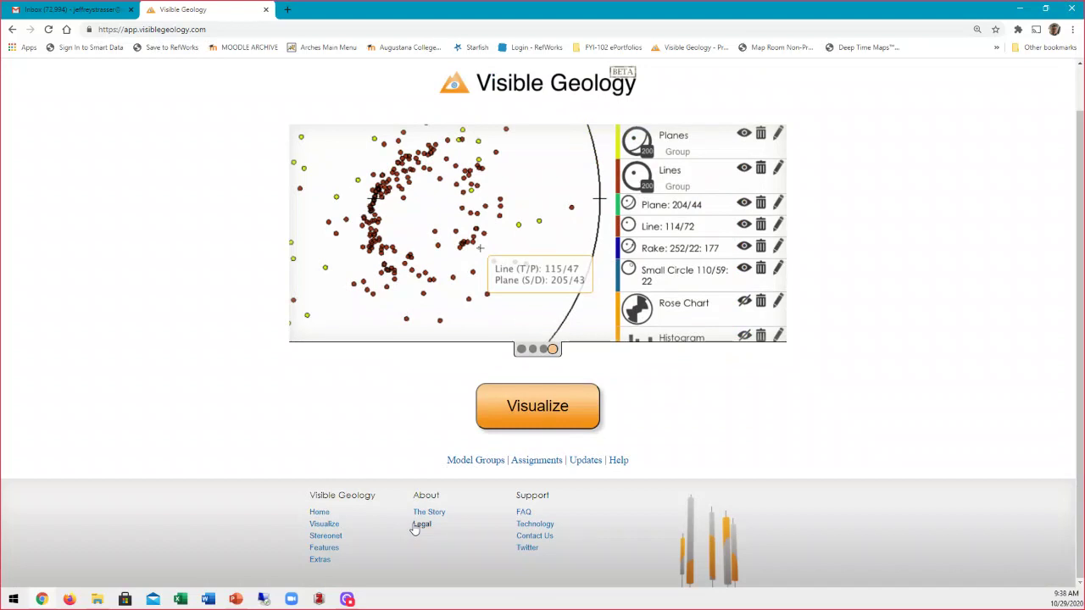
pyautogui.click(325, 537)
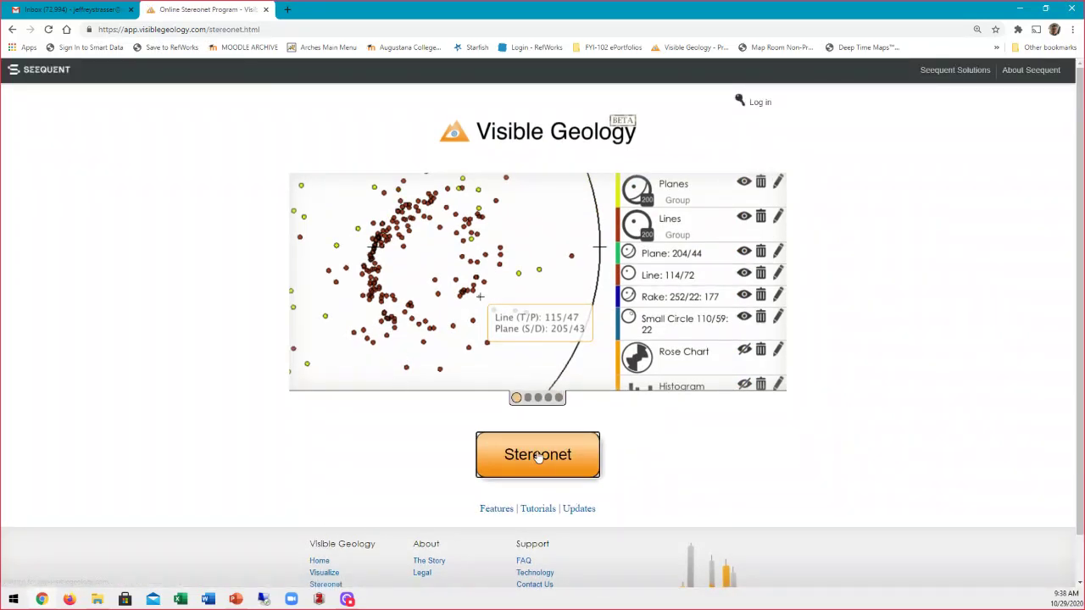
pyautogui.click(538, 456)
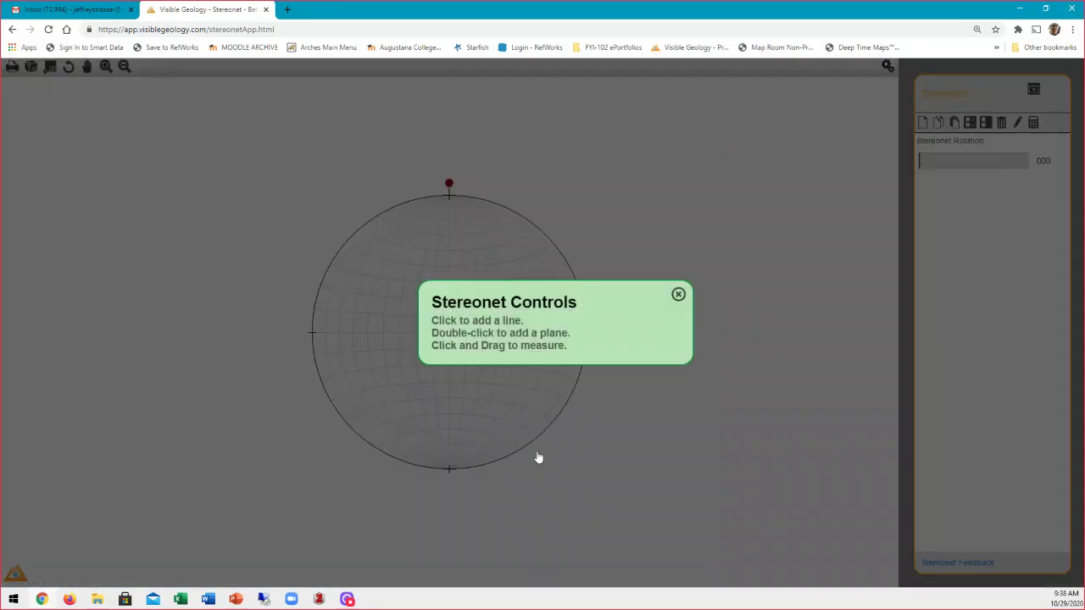
pyautogui.click(678, 294)
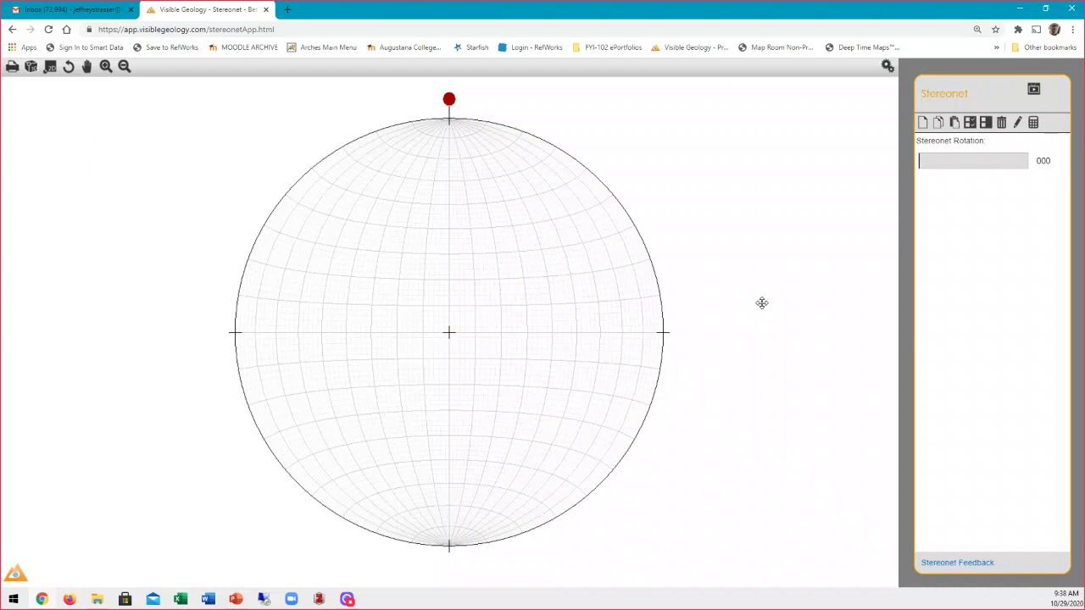
# - Try out net rotation, plot a trial line at 101/30 and a trial plane at 035/53, and delete both
pyautogui.moveTo(761, 433)
pyautogui.mouseDown()
pyautogui.moveTo(761, 376)
pyautogui.moveTo(765, 388)
pyautogui.moveTo(777, 376)
pyautogui.moveTo(753, 450)
pyautogui.mouseUp()
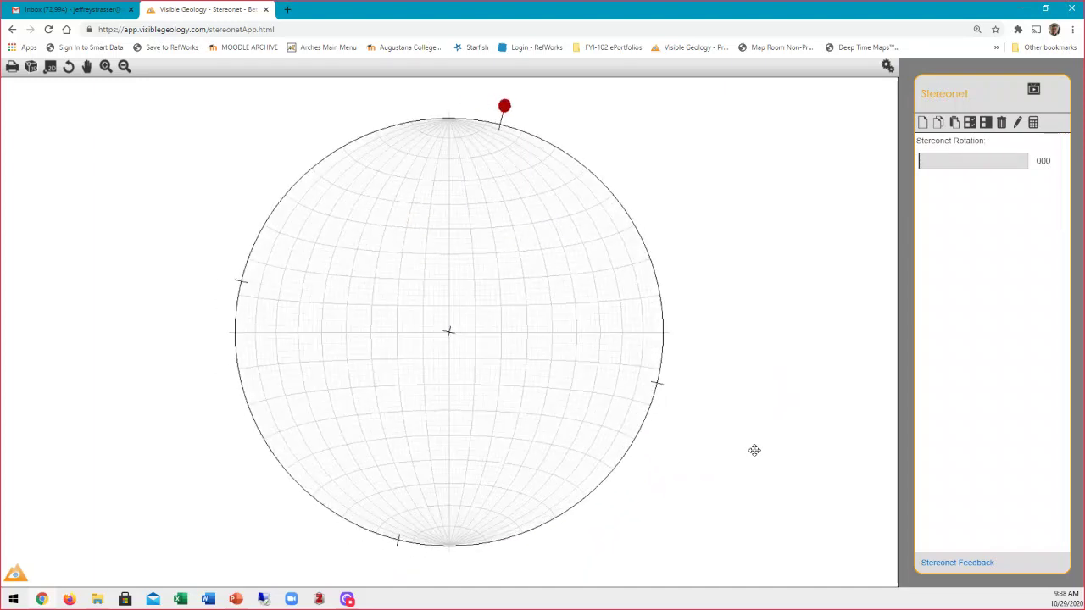
pyautogui.click(50, 68)
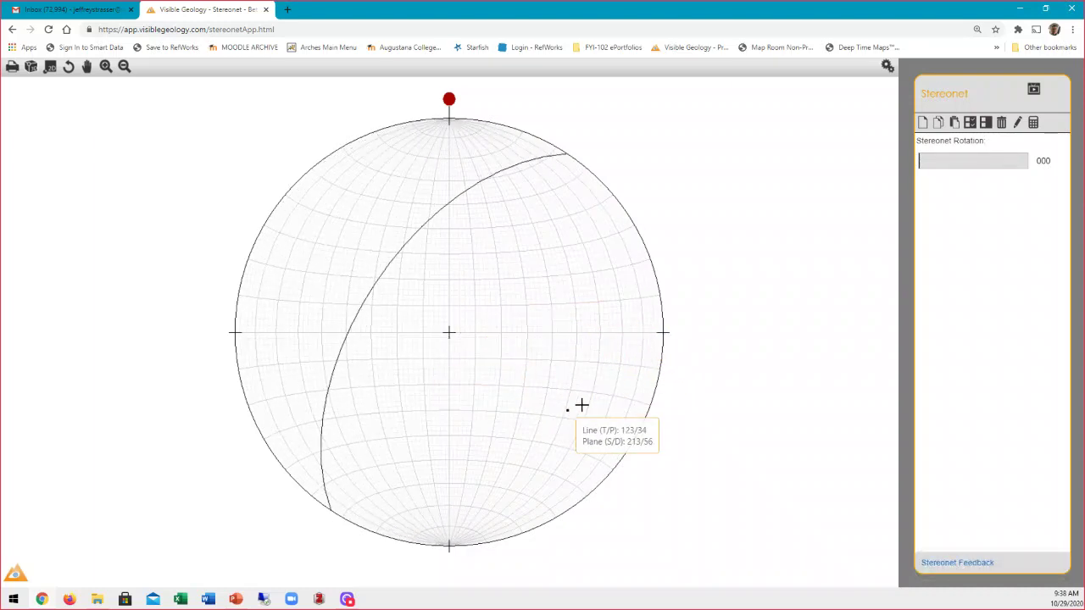
pyautogui.click(599, 361)
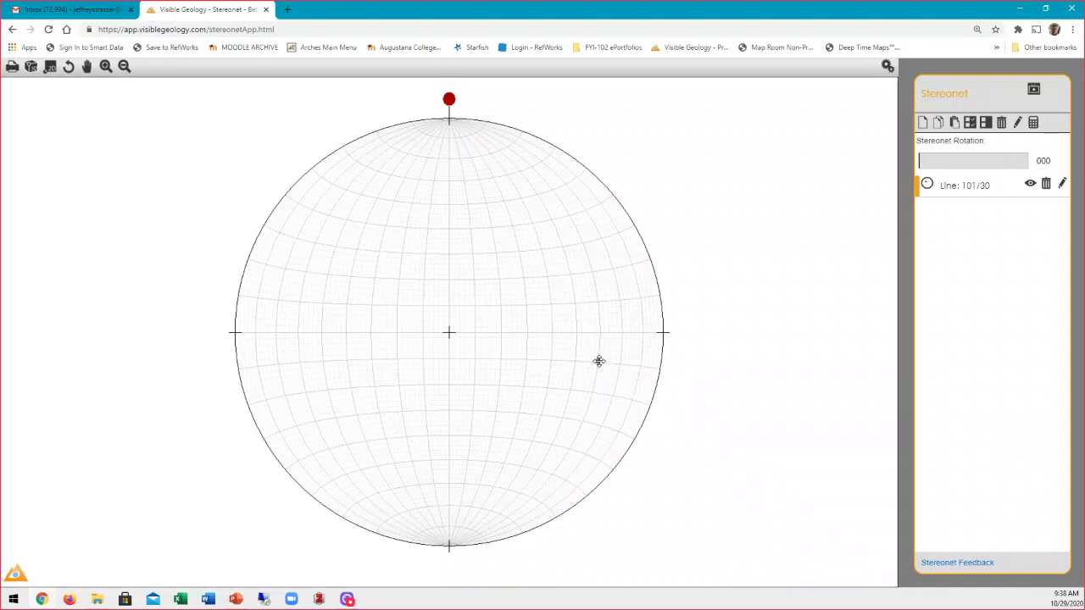
pyautogui.click(338, 255)
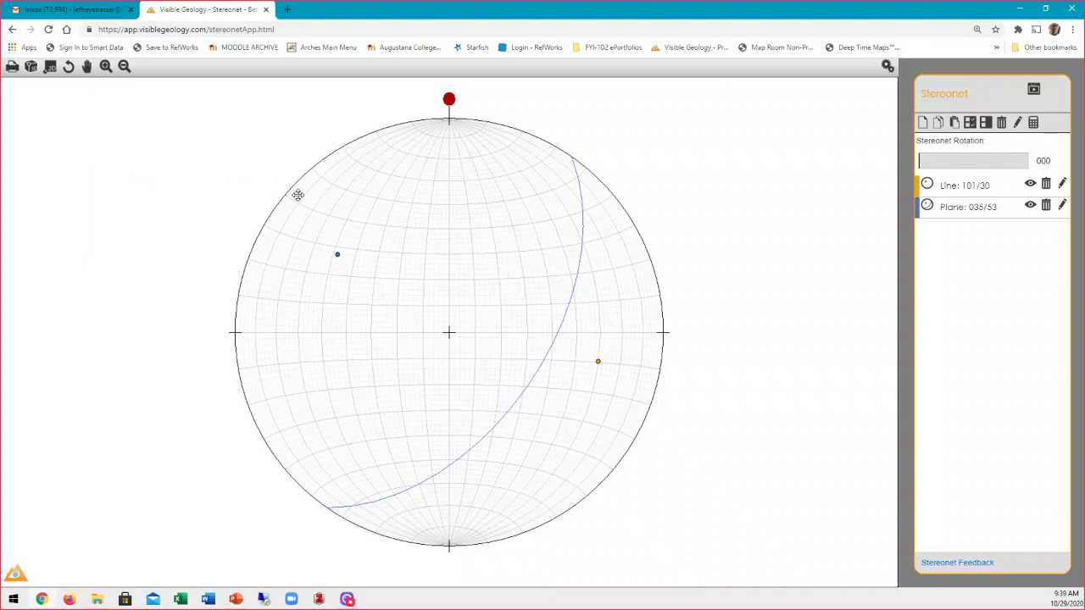
pyautogui.click(1046, 184)
pyautogui.click(1046, 185)
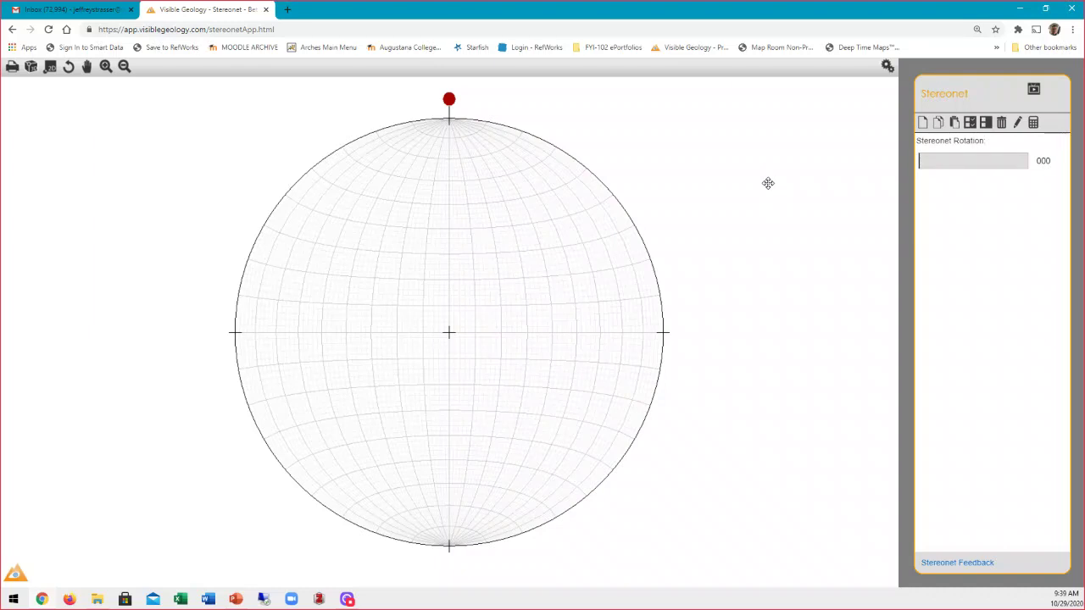
# - Create a new plane element named SE limb with strike 041 and dip 47
pyautogui.click(923, 123)
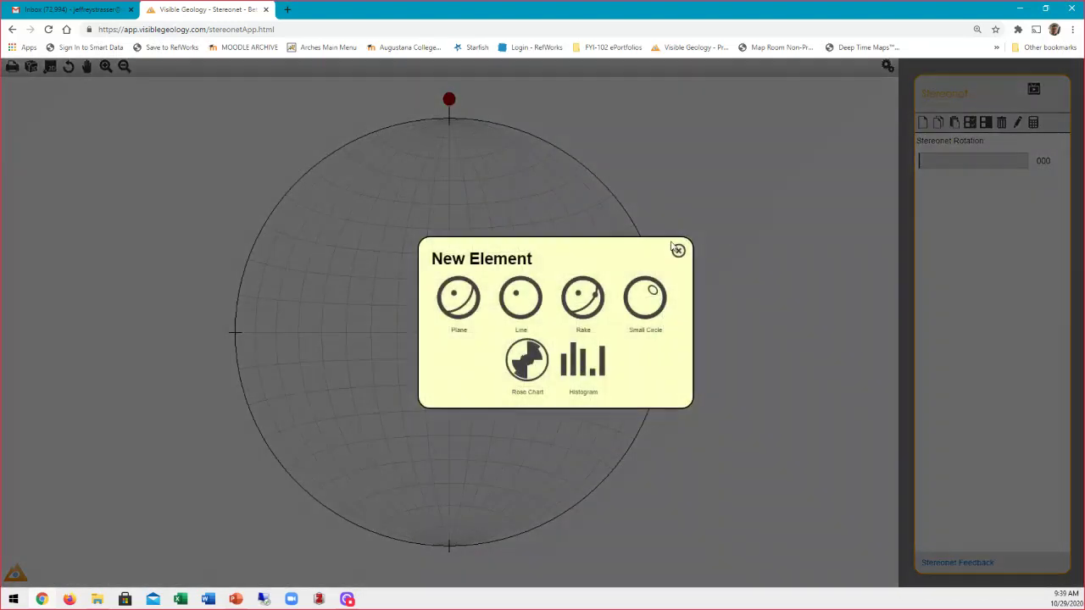
pyautogui.click(472, 307)
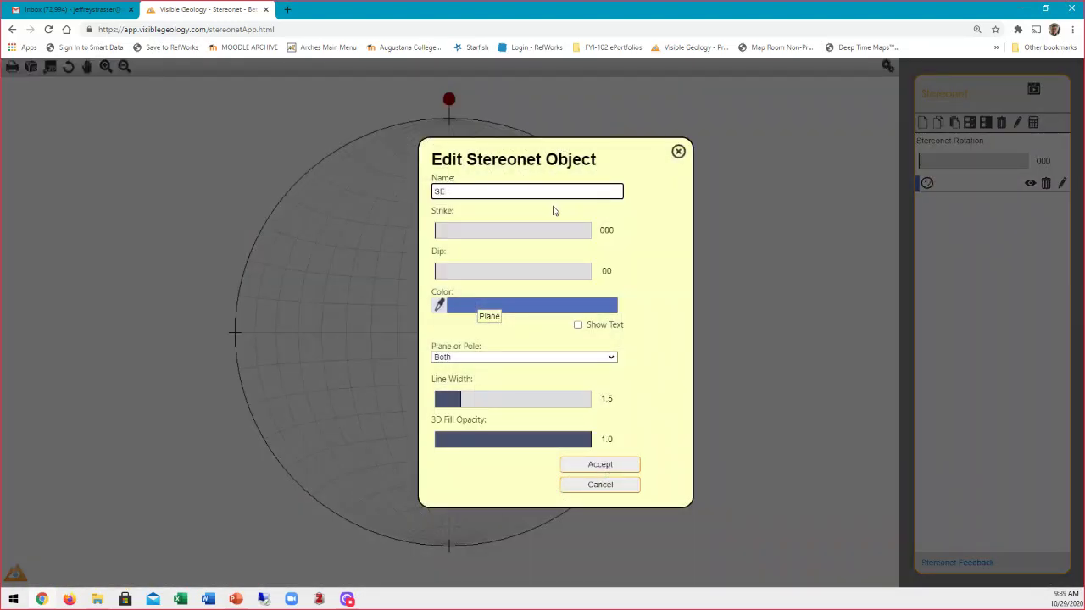
pyautogui.click(606, 230)
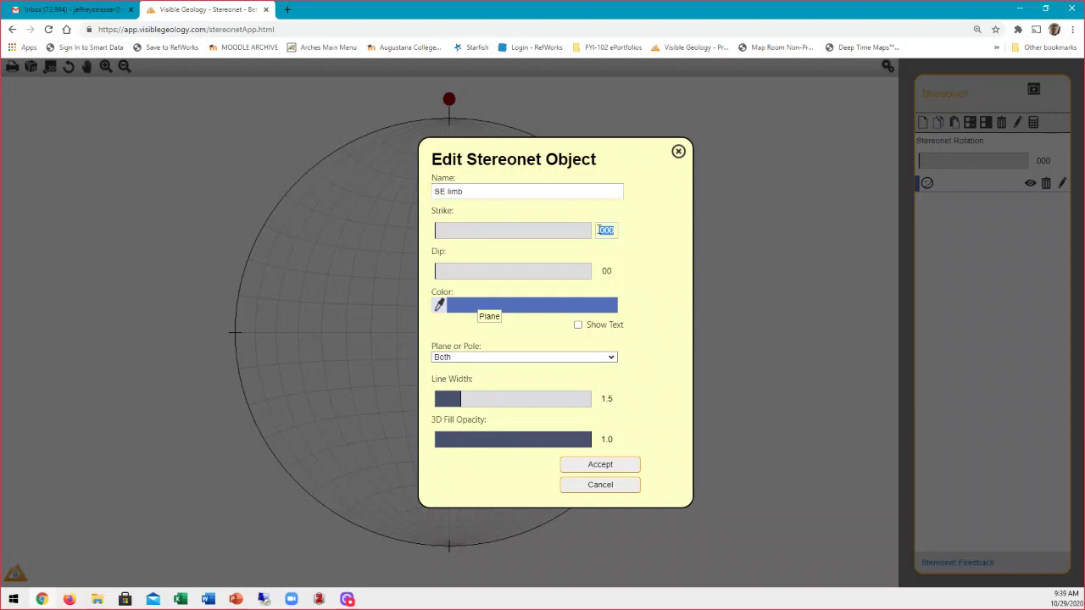
pyautogui.write('41')
pyautogui.click(606, 270)
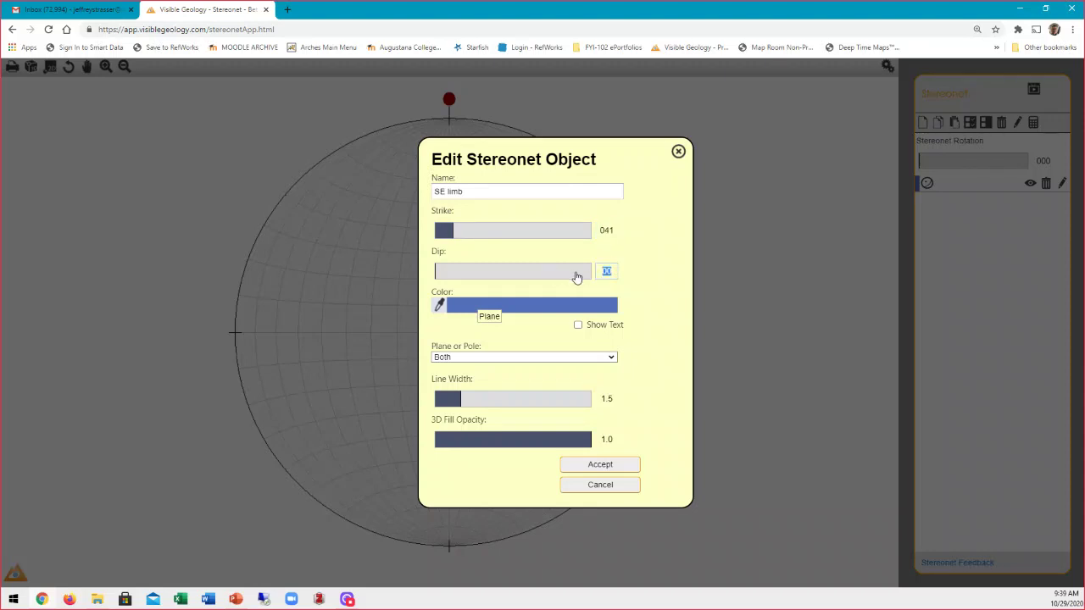
pyautogui.write('209')
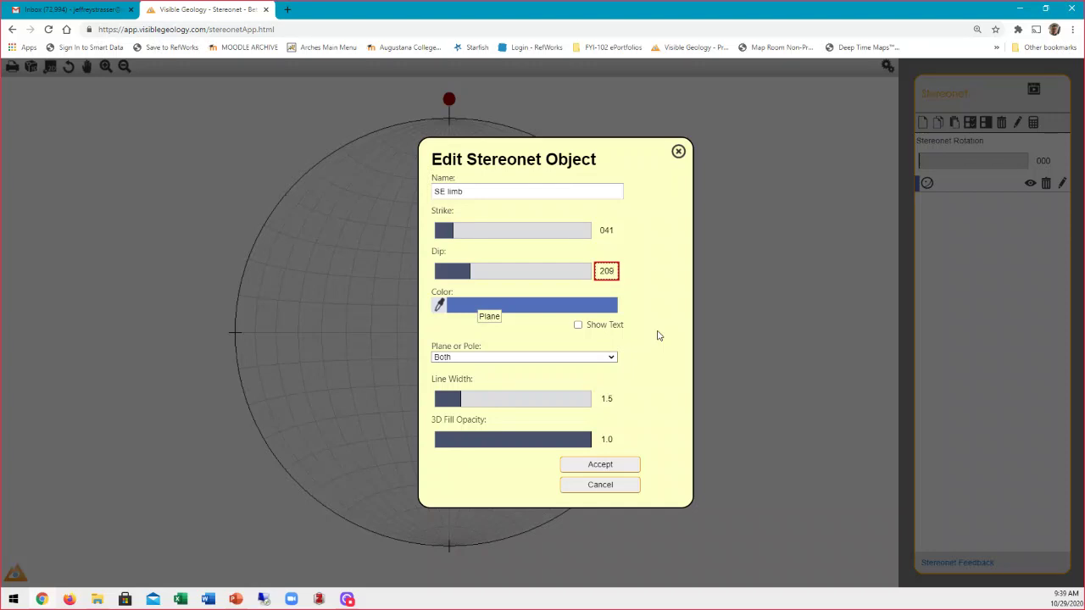
pyautogui.moveTo(608, 270); pyautogui.dragTo(580, 273)
pyautogui.write('47')
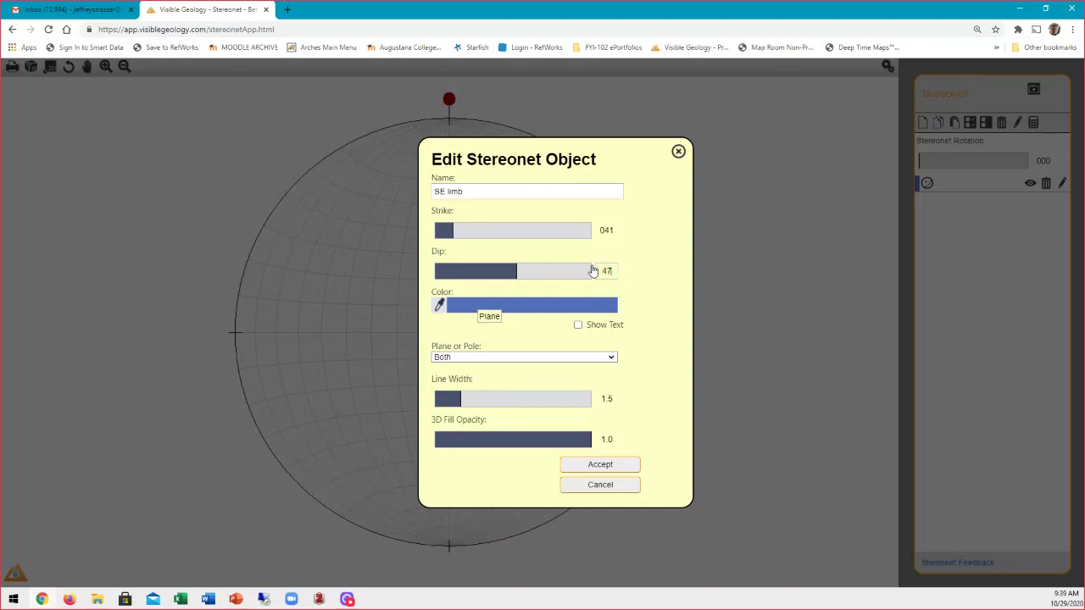
# - Set the SE limb plane's line width to 2 and accept the plane
pyautogui.click(667, 320)
pyautogui.click(610, 399)
pyautogui.moveTo(612, 398); pyautogui.dragTo(591, 402)
pyautogui.write('2')
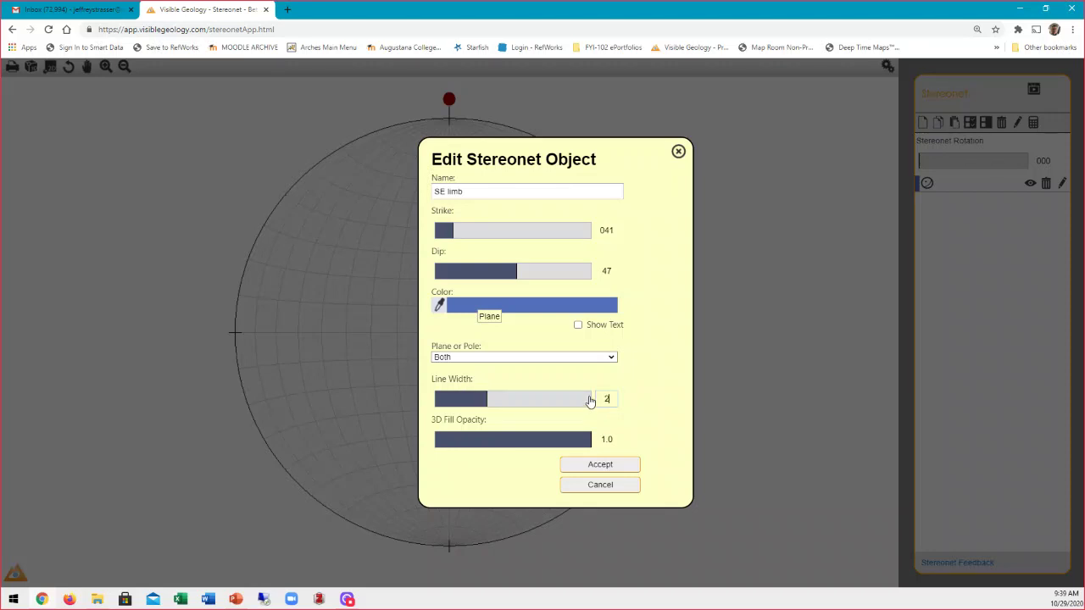
pyautogui.click(650, 426)
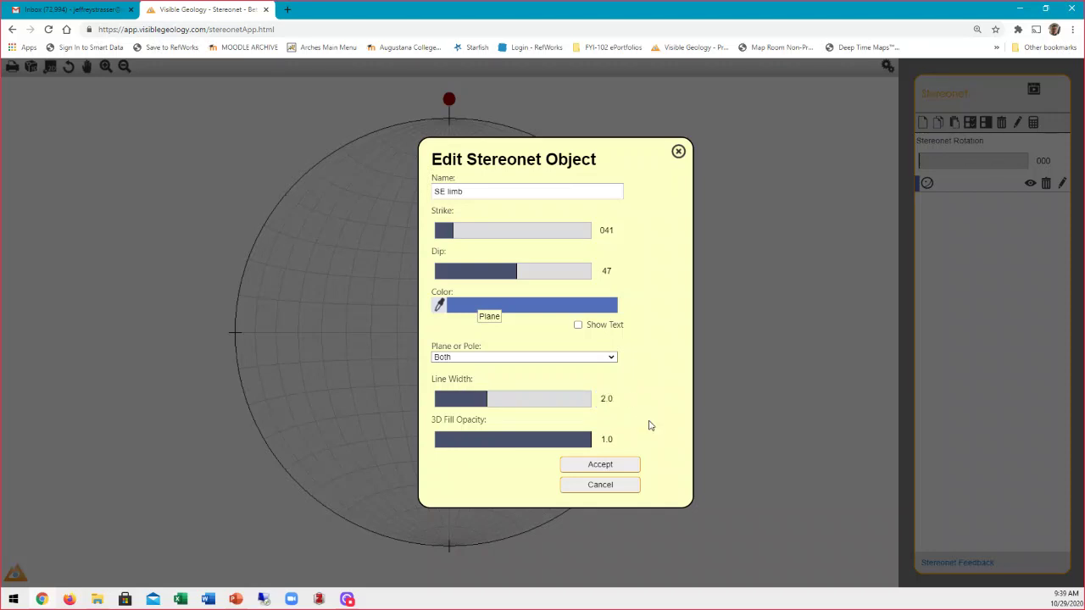
pyautogui.click(602, 467)
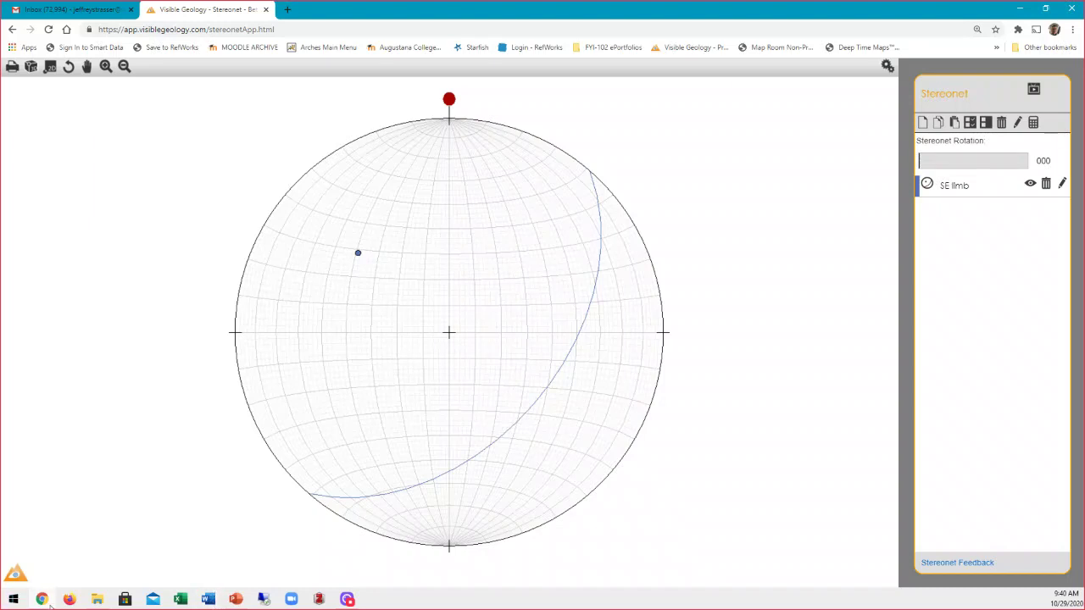
# - Check limb B's orientation on the PowerPoint slide, and in the Chrome stereonet add a plane named NW limb with strike 209 and dip 35
pyautogui.hotkey('alt', 'Tab')
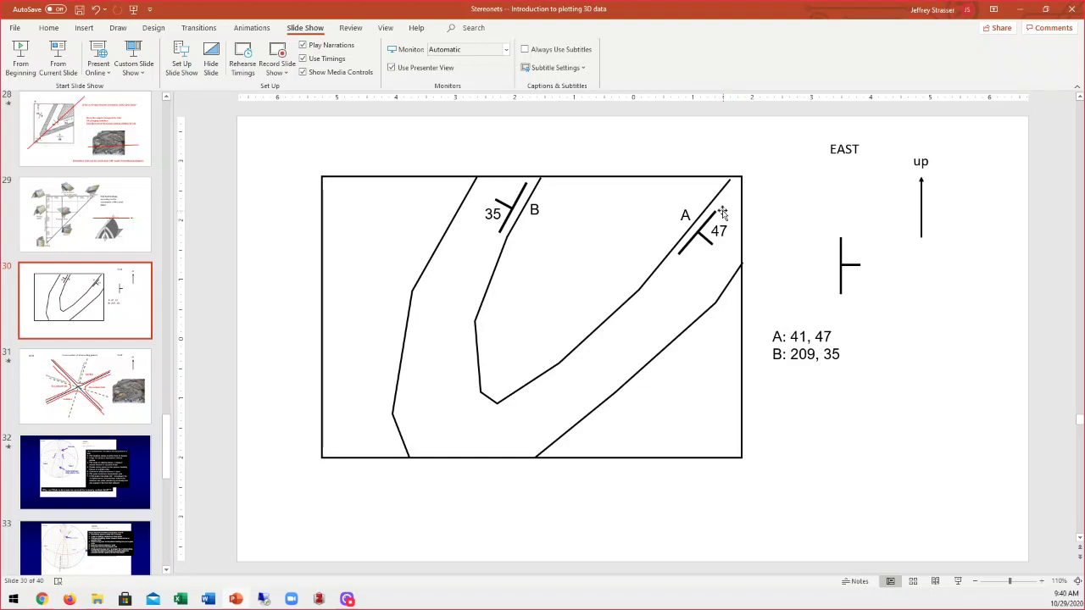
pyautogui.moveTo(352, 600)
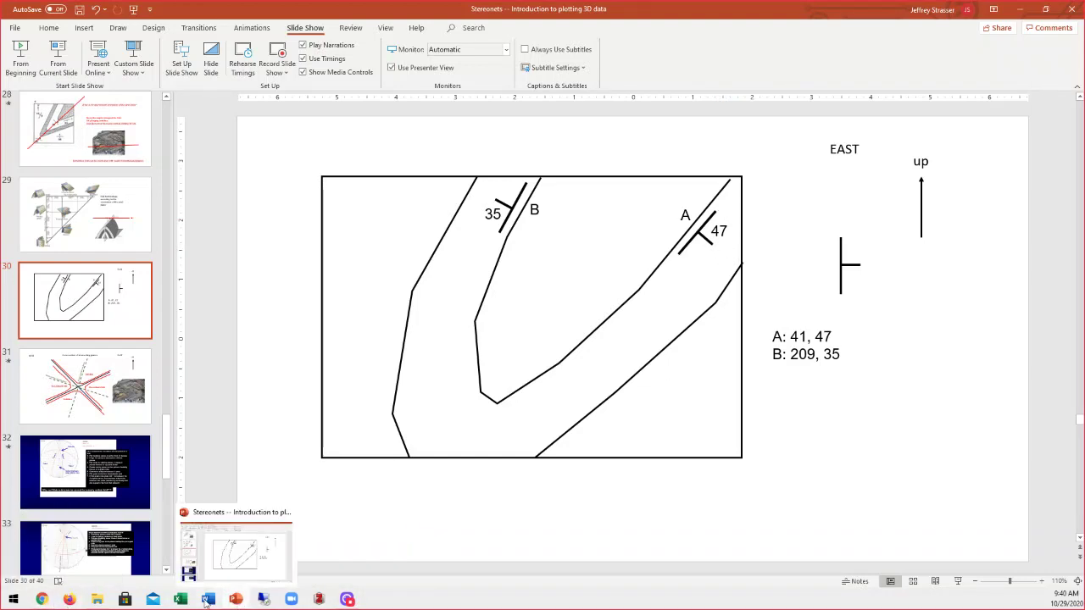
pyautogui.click(45, 600)
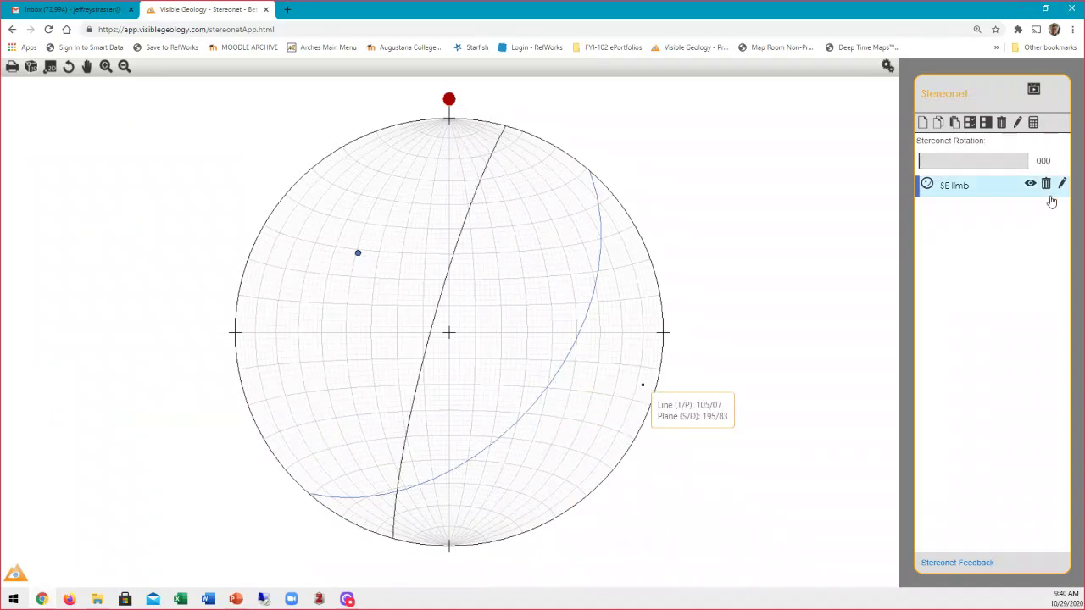
pyautogui.click(923, 123)
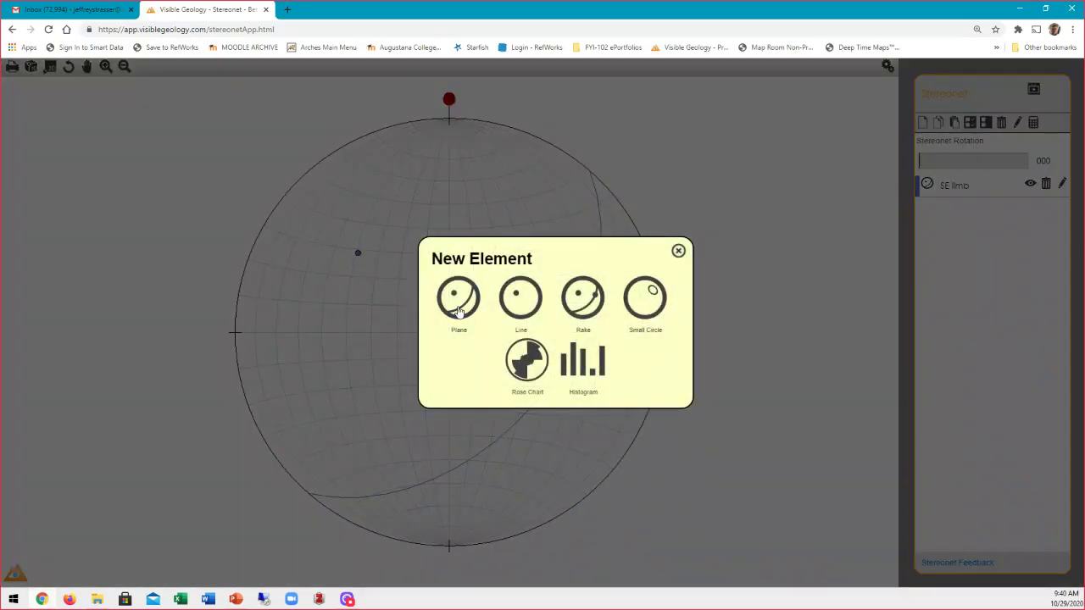
pyautogui.click(469, 304)
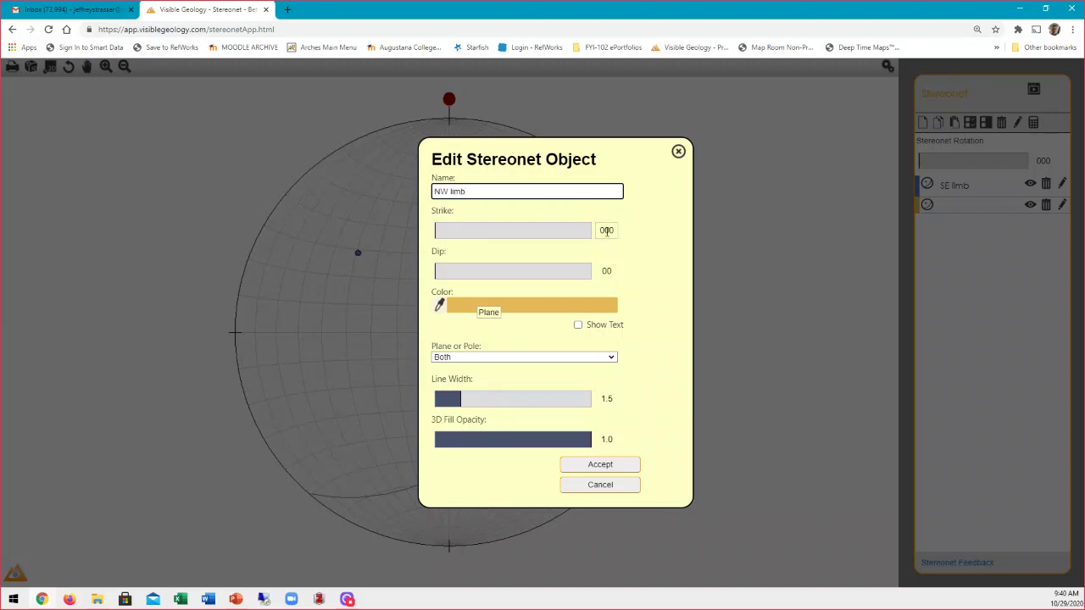
pyautogui.doubleClick(618, 229)
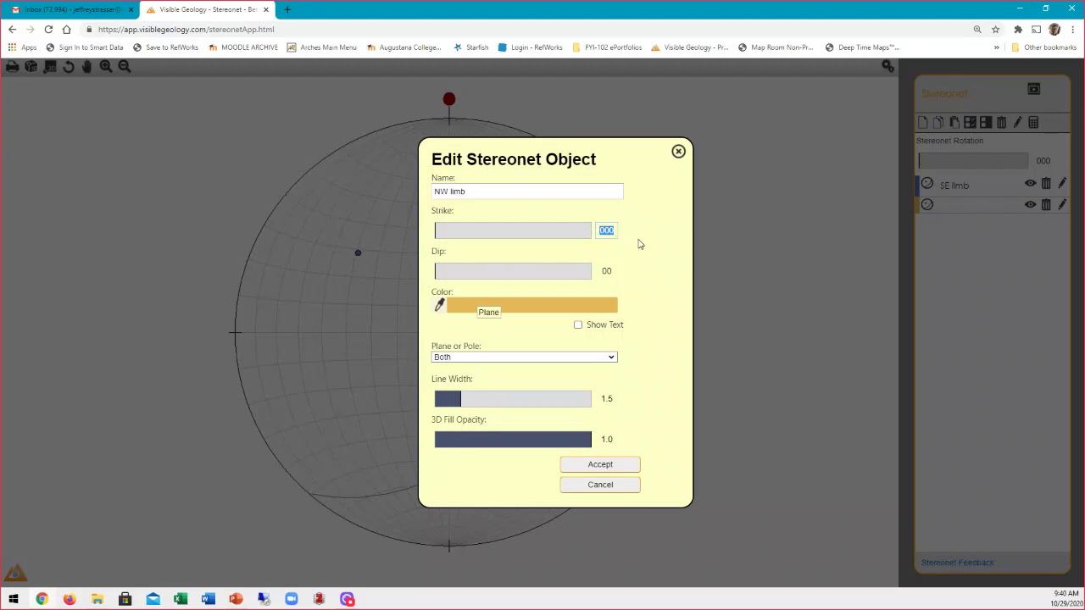
pyautogui.write('205')
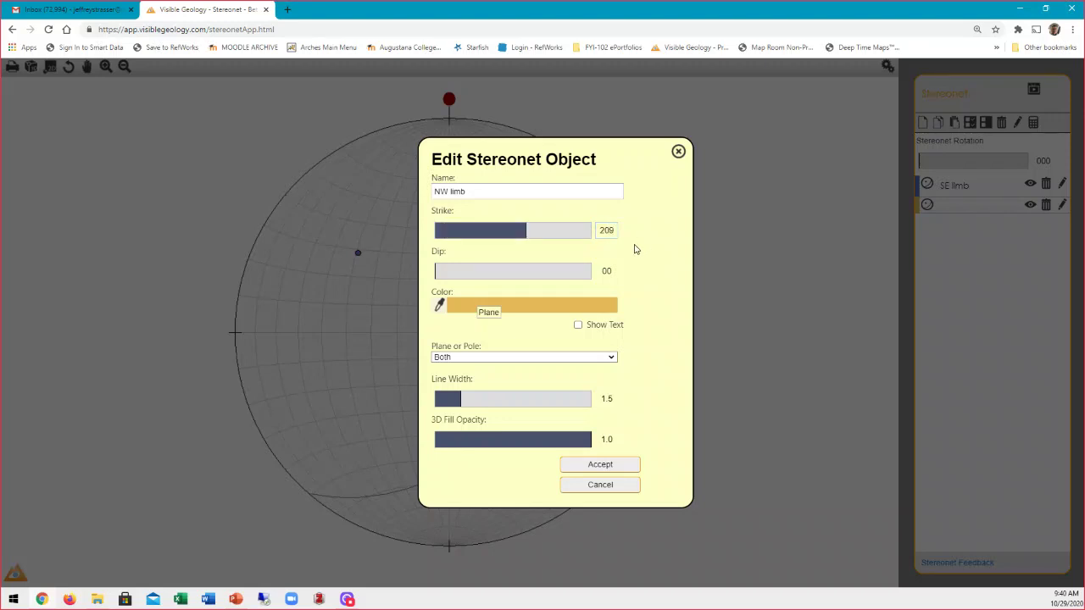
pyautogui.doubleClick(608, 270)
pyautogui.write('85')
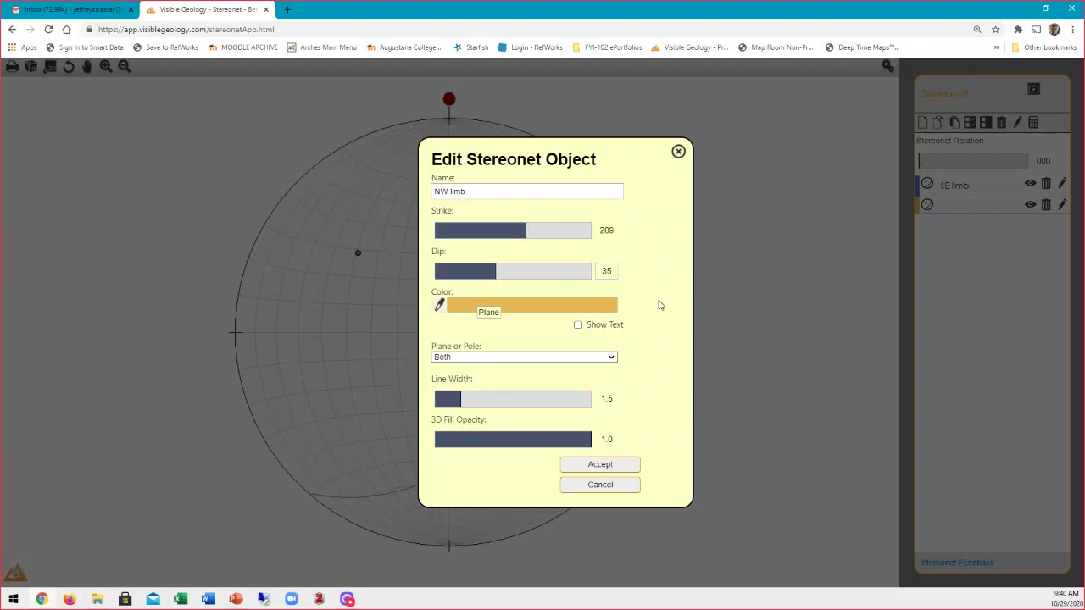
# - Color the NW limb plane crimson red, set its line width to 2, and accept the plane
pyautogui.click(437, 308)
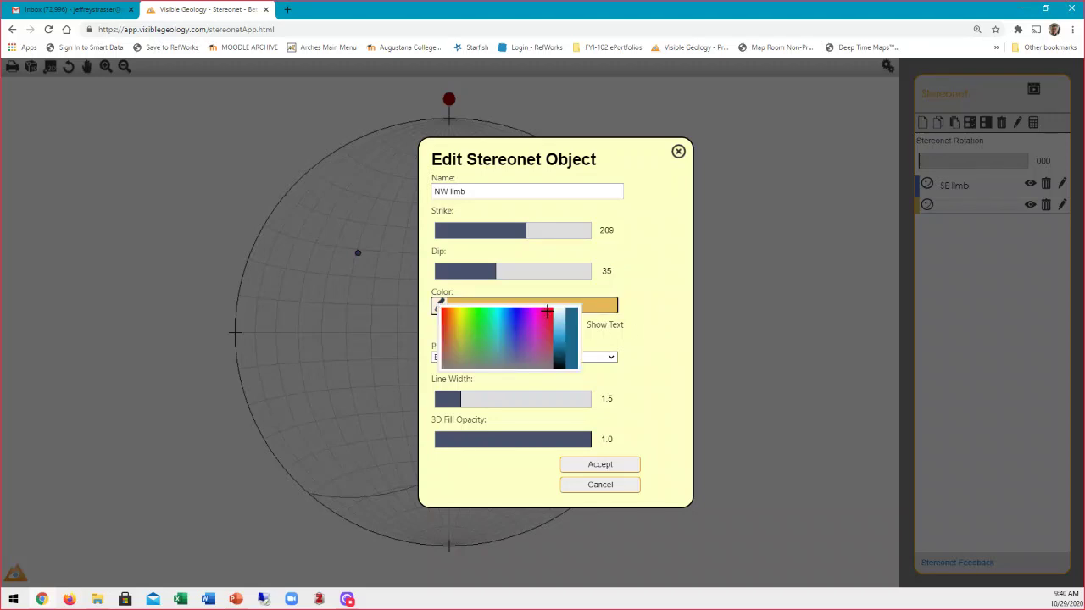
pyautogui.click(548, 312)
pyautogui.click(653, 353)
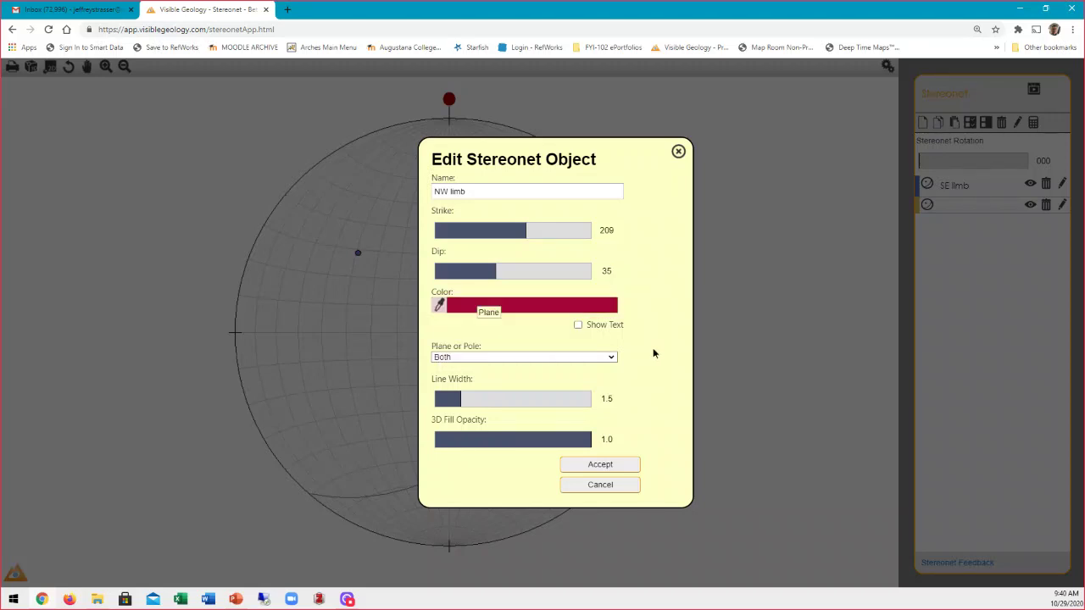
pyautogui.click(612, 397)
pyautogui.moveTo(612, 399); pyautogui.dragTo(585, 404)
pyautogui.write('2')
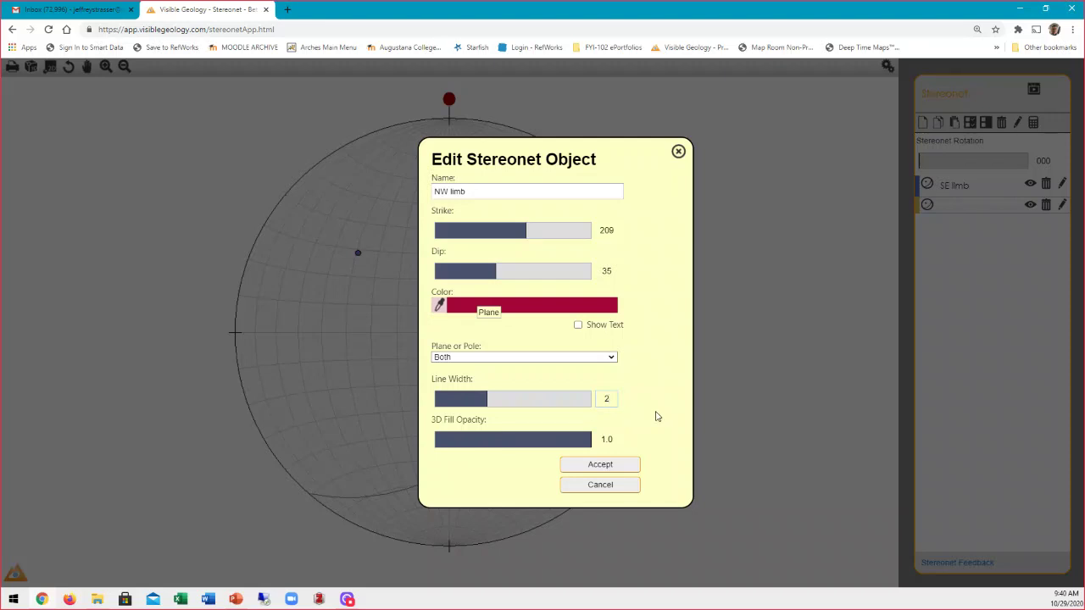
pyautogui.click(607, 471)
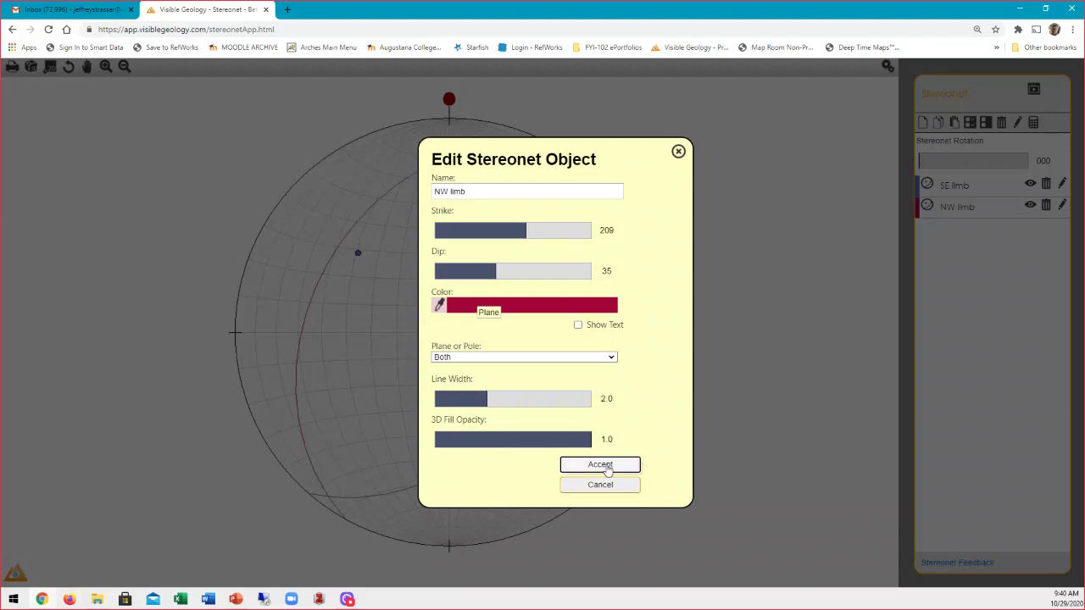
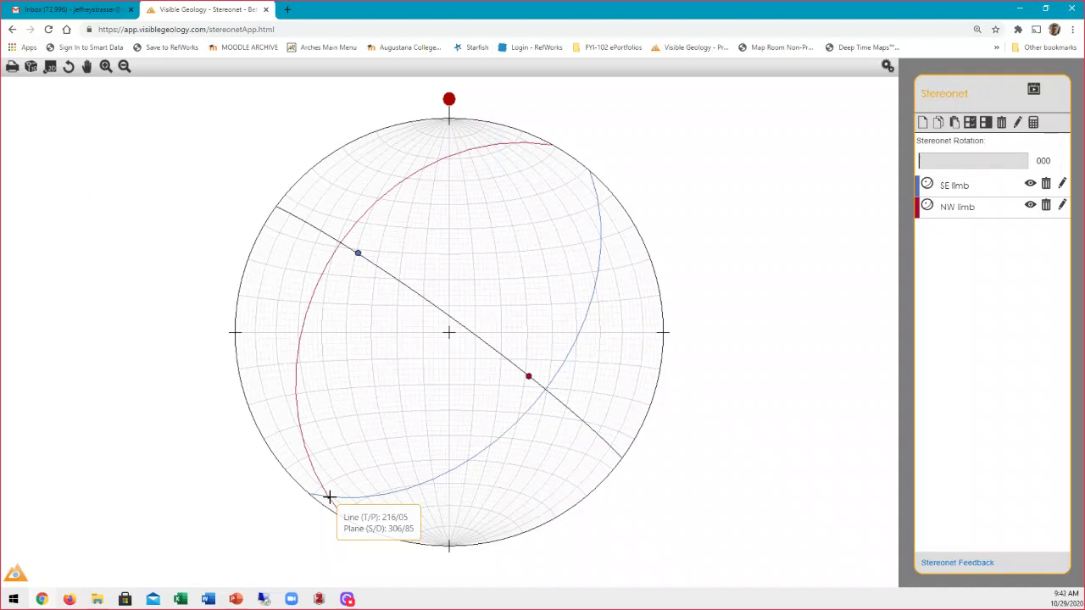
# - Add the 306/85 plane passing through both limb poles and rename it Profile plane and hinge line
pyautogui.click(329, 498)
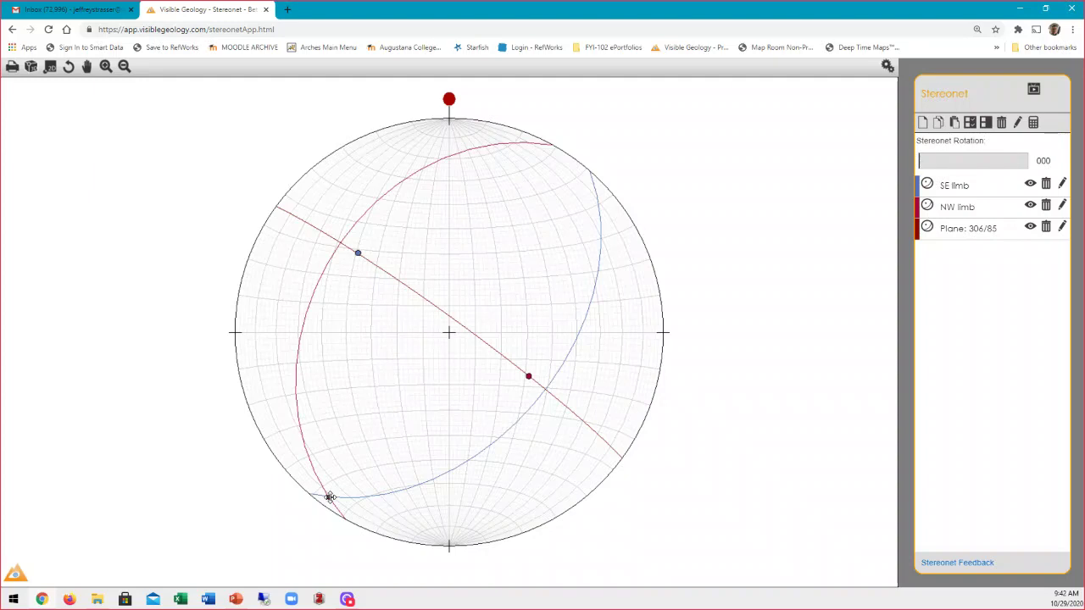
pyautogui.click(1061, 227)
pyautogui.moveTo(523, 192); pyautogui.dragTo(422, 192)
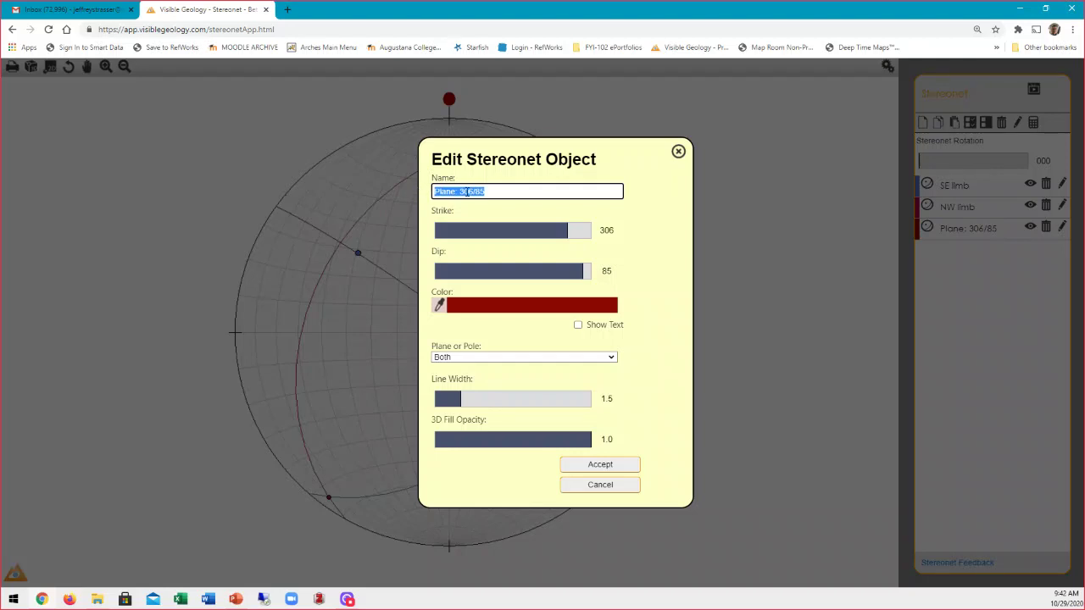
pyautogui.write('Profile plane and hinge line')
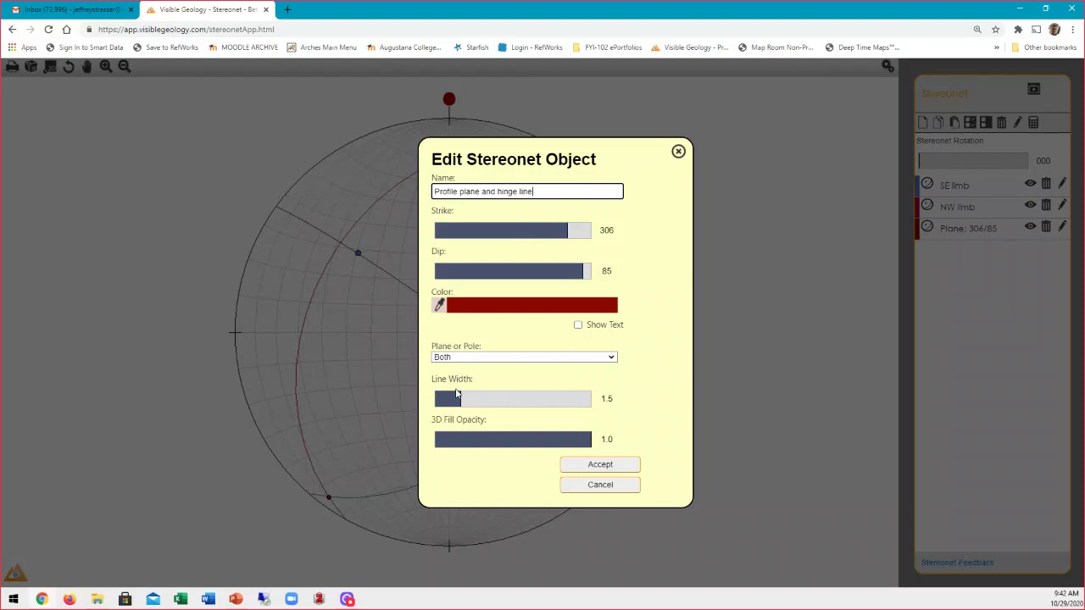
# - Set the profile plane's line width to 3 and accept the edits
pyautogui.click(614, 398)
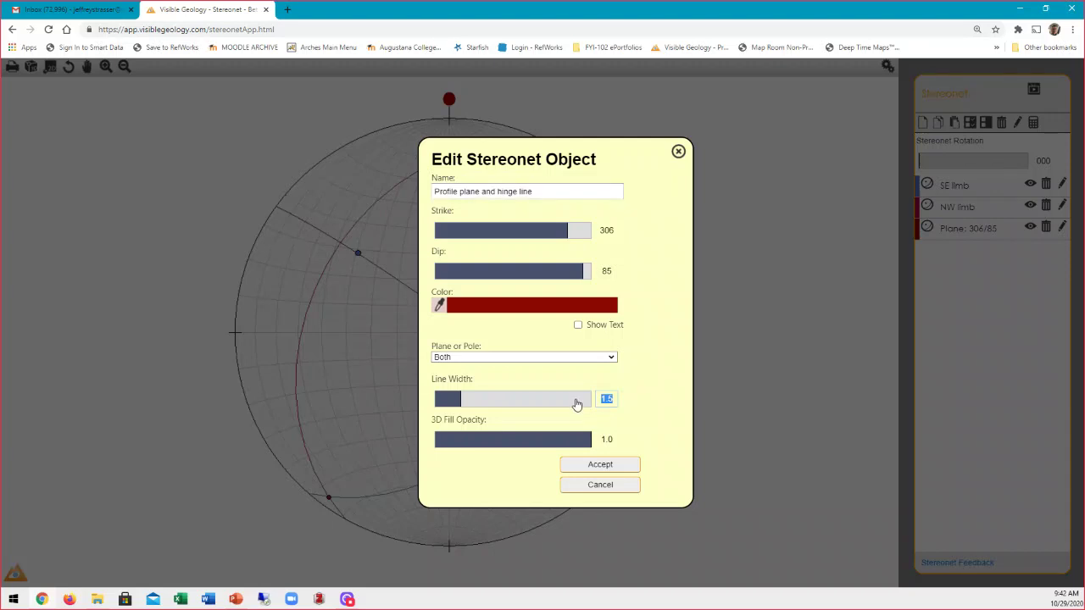
pyautogui.write('3')
pyautogui.click(593, 465)
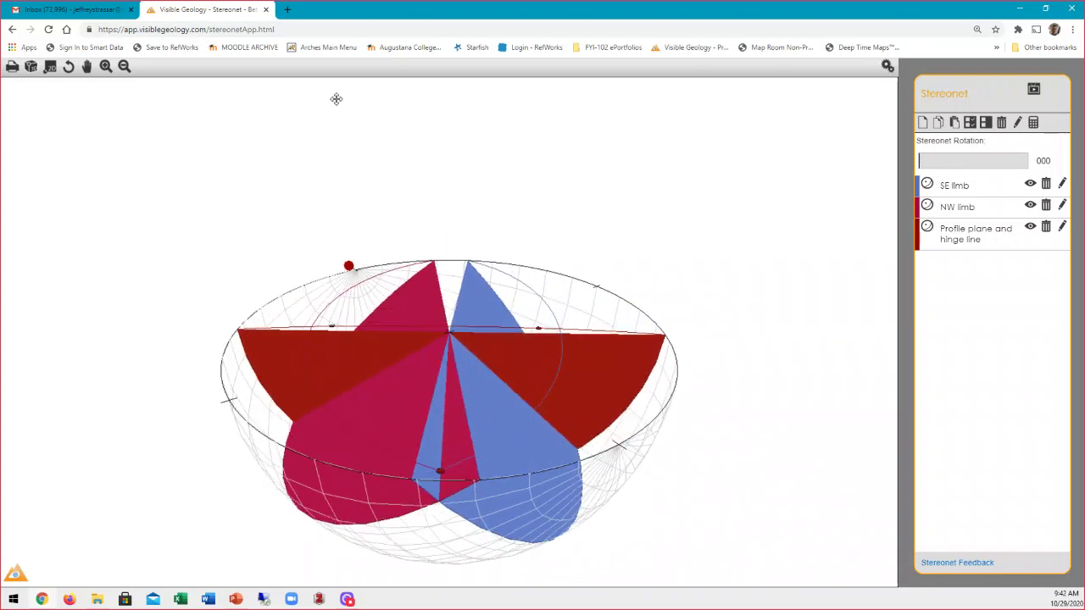
# - Examine the limbs in 3D with the profile plane temporarily hidden, check their poles in plan view, and show the profile plane again
pyautogui.click(51, 67)
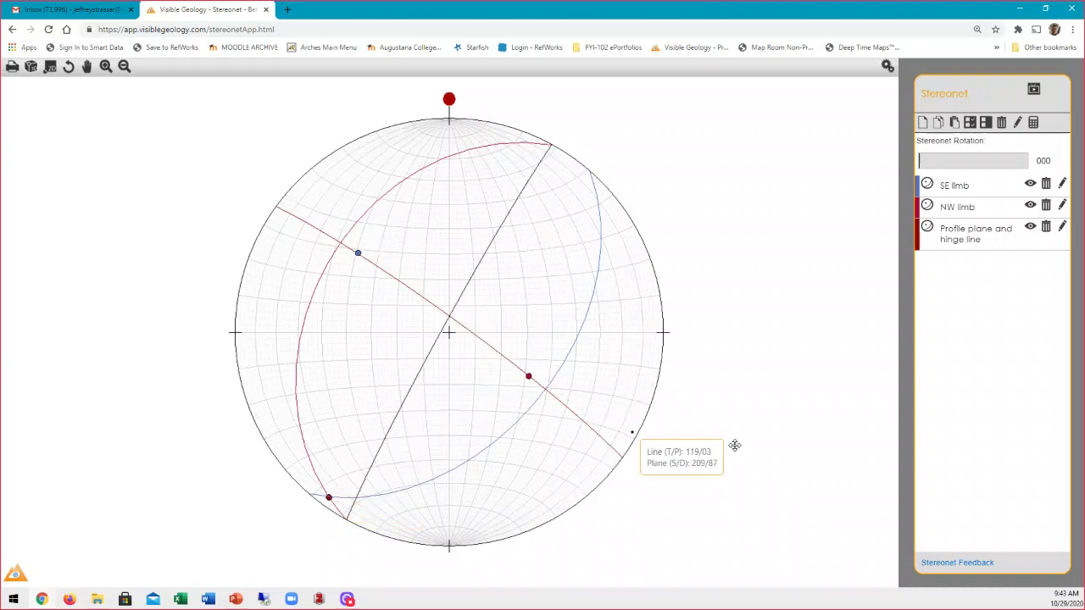
pyautogui.moveTo(738, 542)
pyautogui.mouseDown()
pyautogui.moveTo(753, 491)
pyautogui.moveTo(751, 502)
pyautogui.mouseUp()
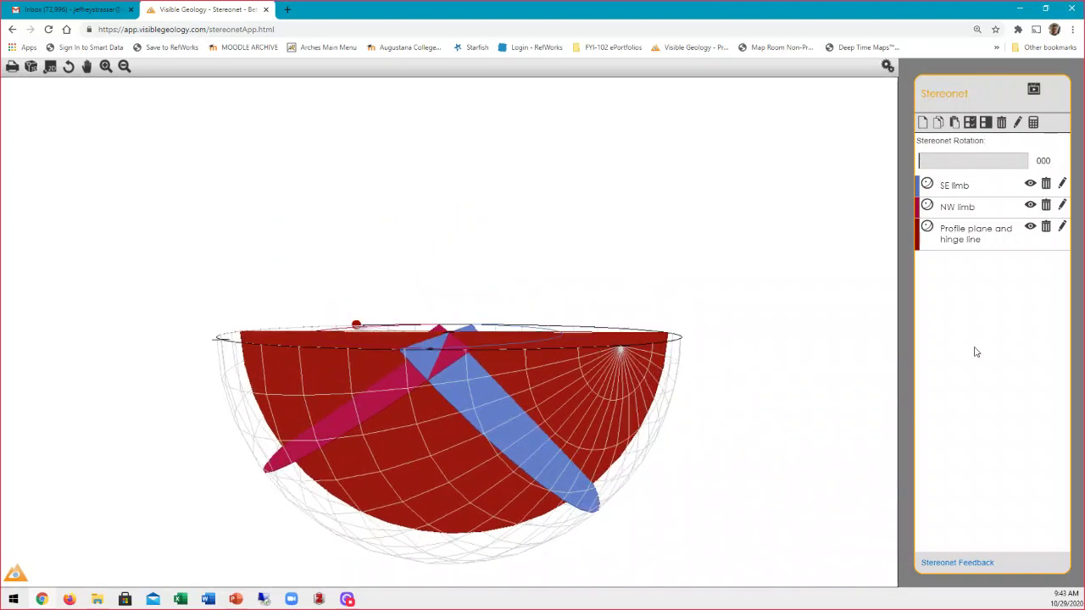
pyautogui.click(1029, 226)
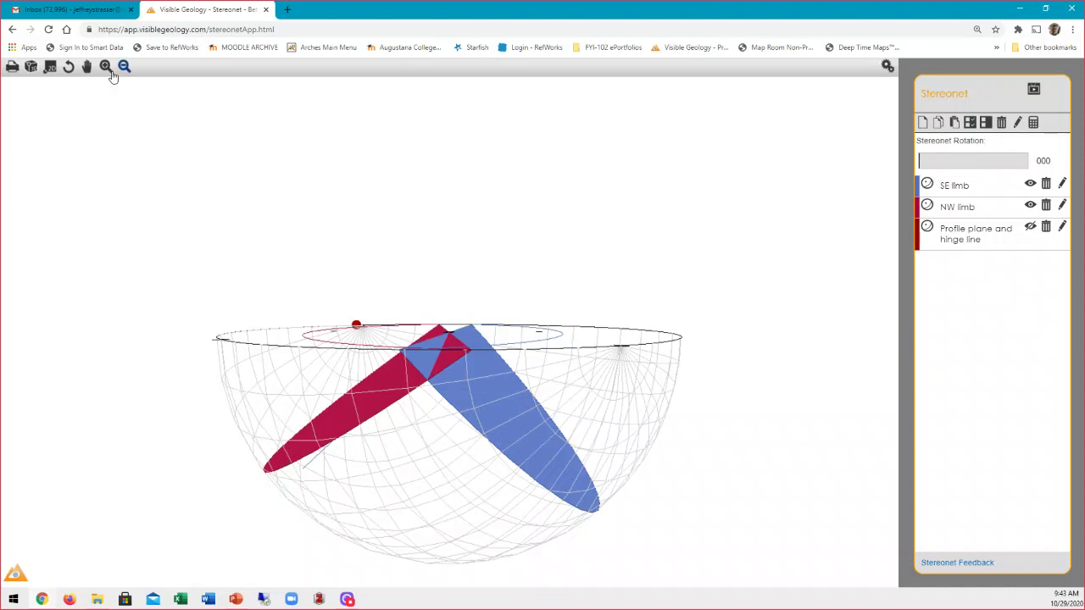
pyautogui.click(50, 69)
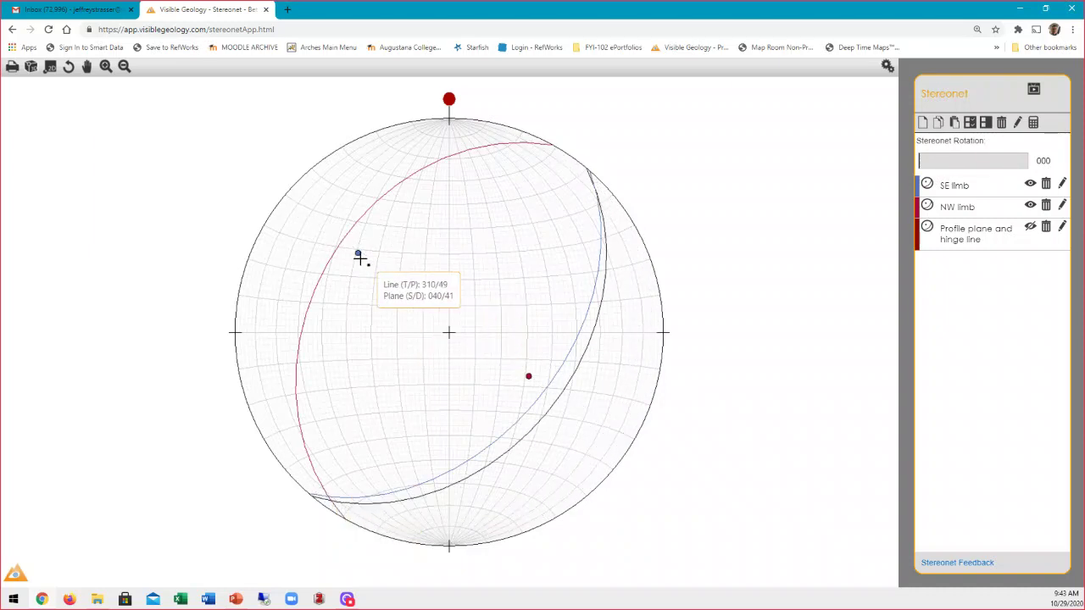
pyautogui.click(526, 376)
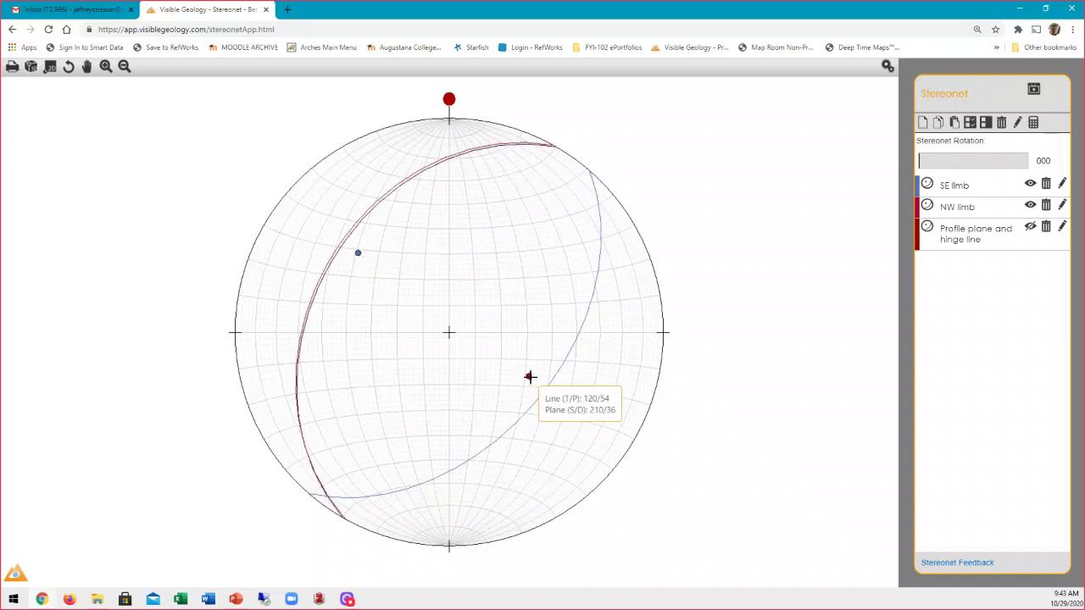
pyautogui.click(1030, 229)
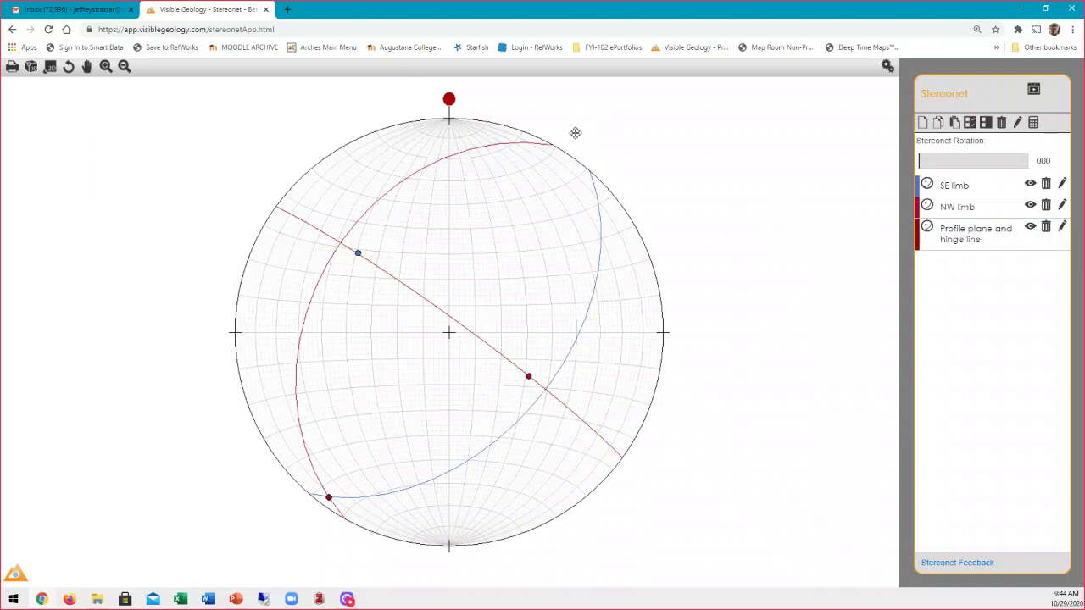
# - Rotate the stereonet to 307 so the profile plane lines up with the net's vertical great circles
pyautogui.scroll(1, 578, 133)
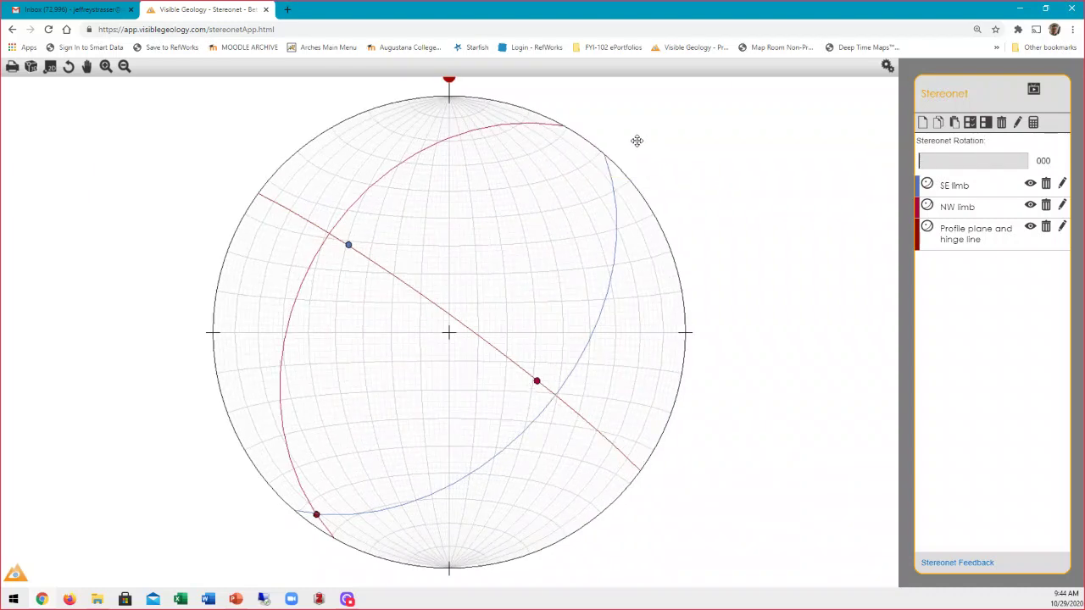
pyautogui.moveTo(636, 140); pyautogui.dragTo(639, 141)
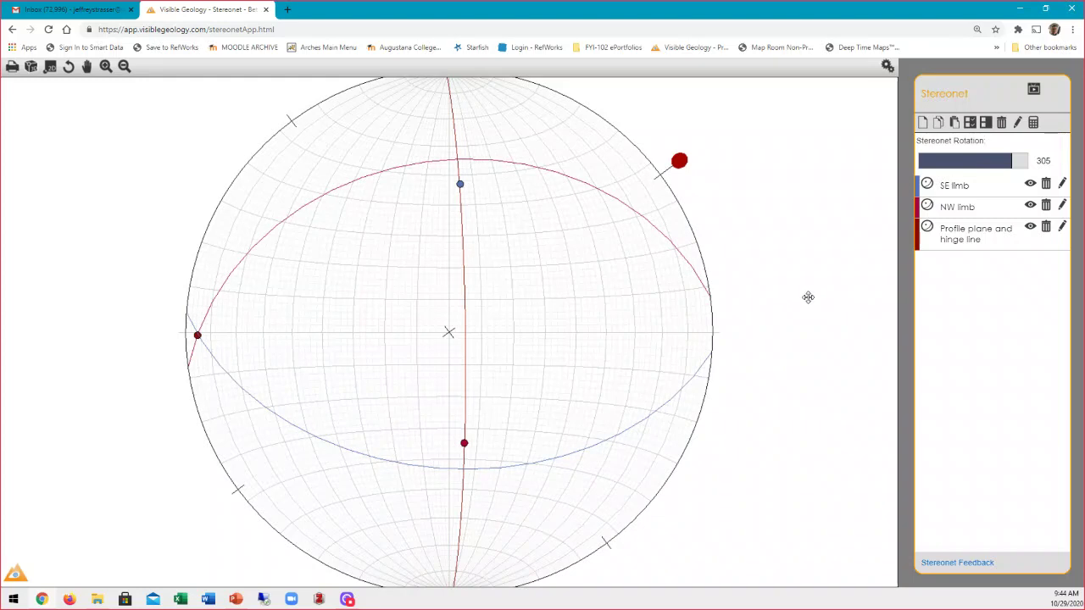
pyautogui.scroll(-3, 808, 283)
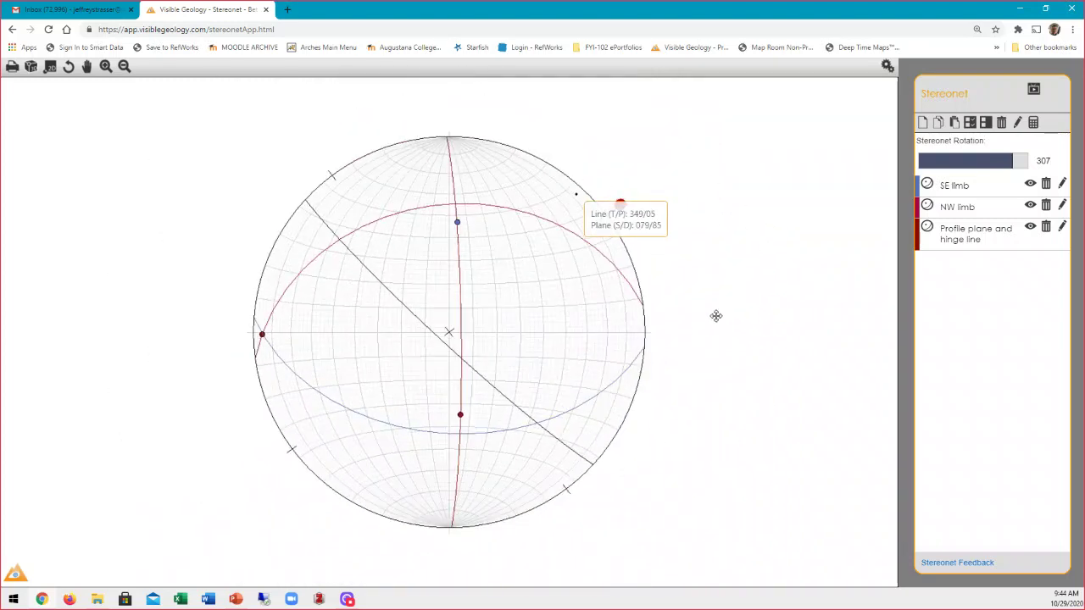
pyautogui.scroll(1, 732, 298)
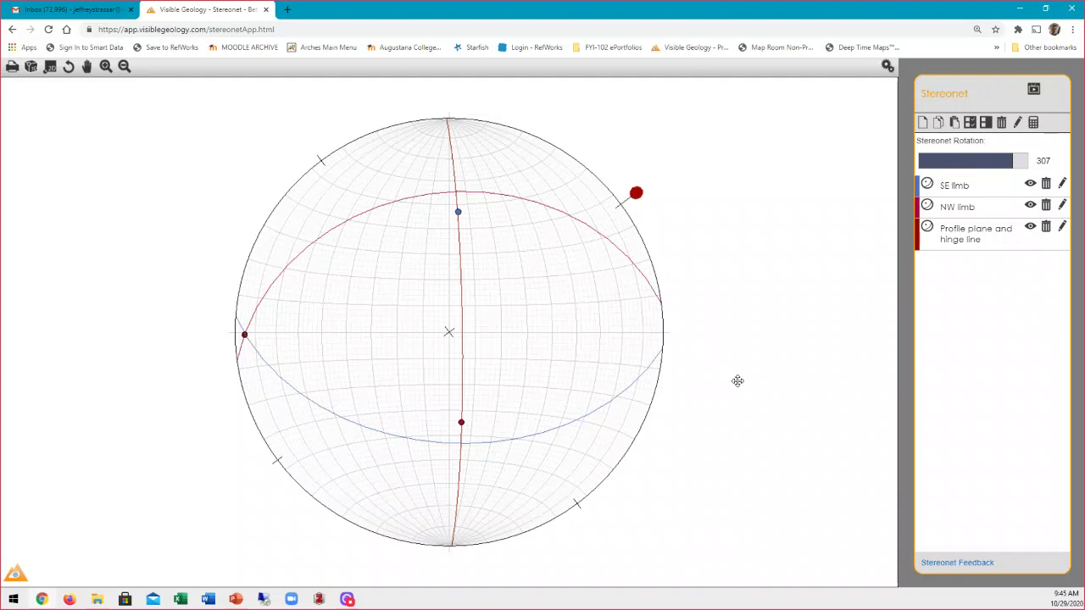
pyautogui.scroll(3, 548, 298)
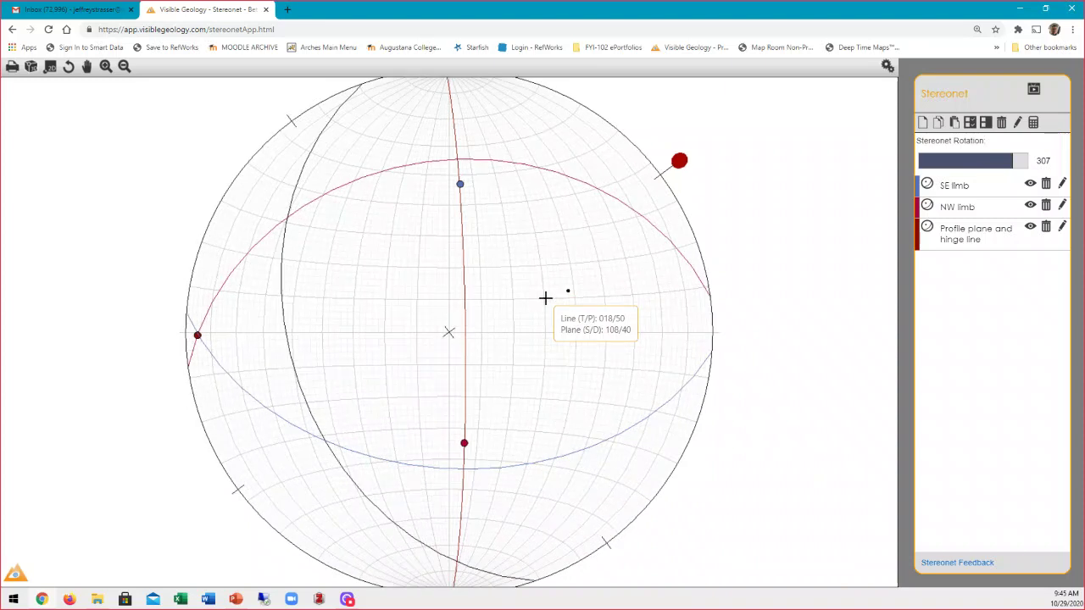
pyautogui.scroll(2, 545, 297)
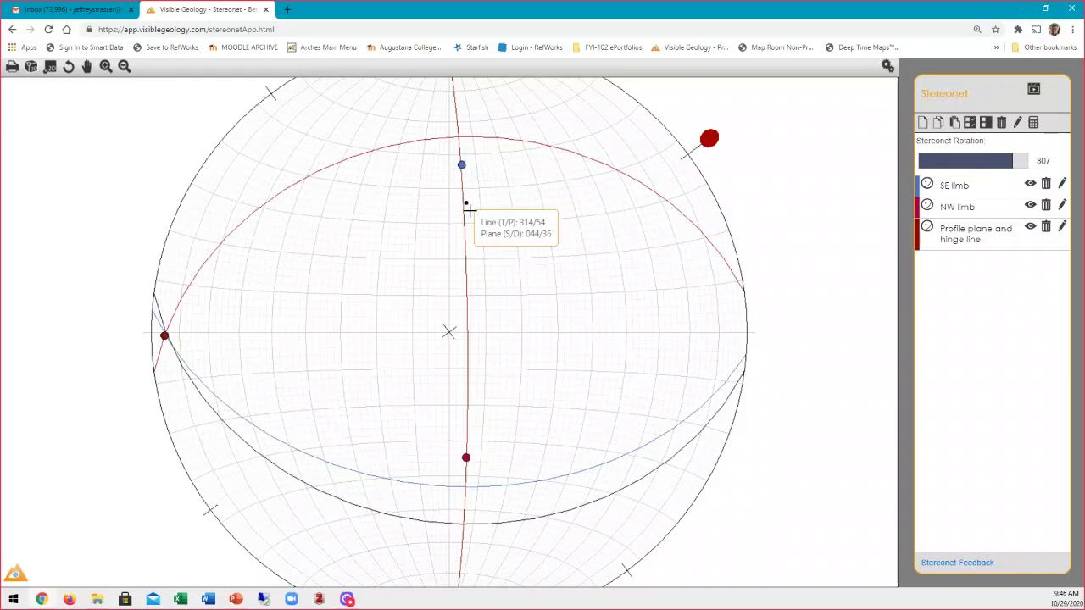
# - Add a 346/83 line on the profile plane midway between the limb poles and name it Midpoint on profile plane
pyautogui.click(467, 311)
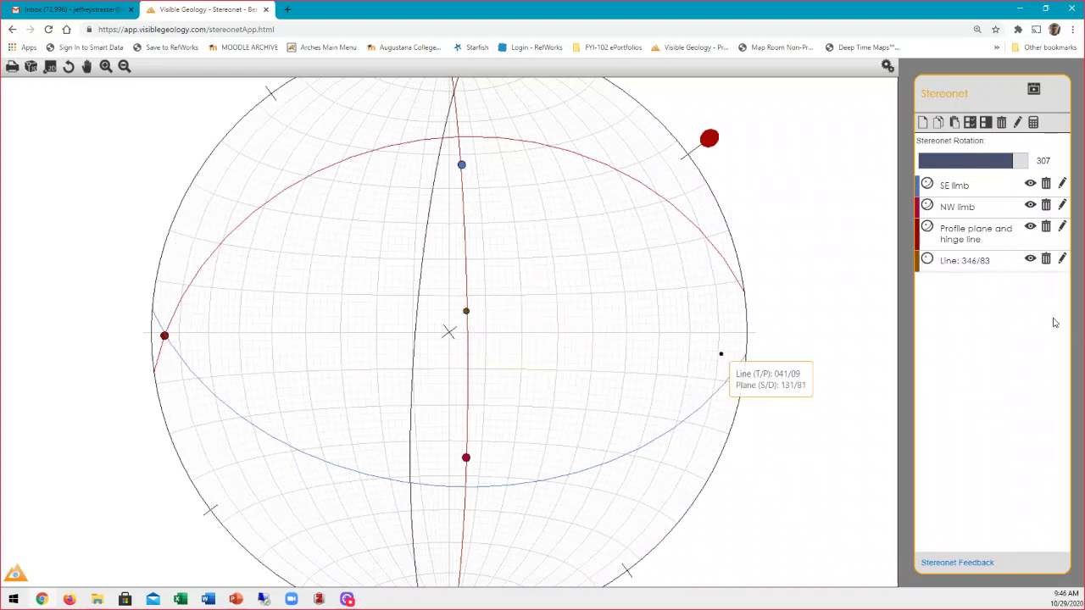
pyautogui.click(1063, 261)
pyautogui.moveTo(505, 228); pyautogui.dragTo(411, 230)
pyautogui.write('Midpoint on profile plane')
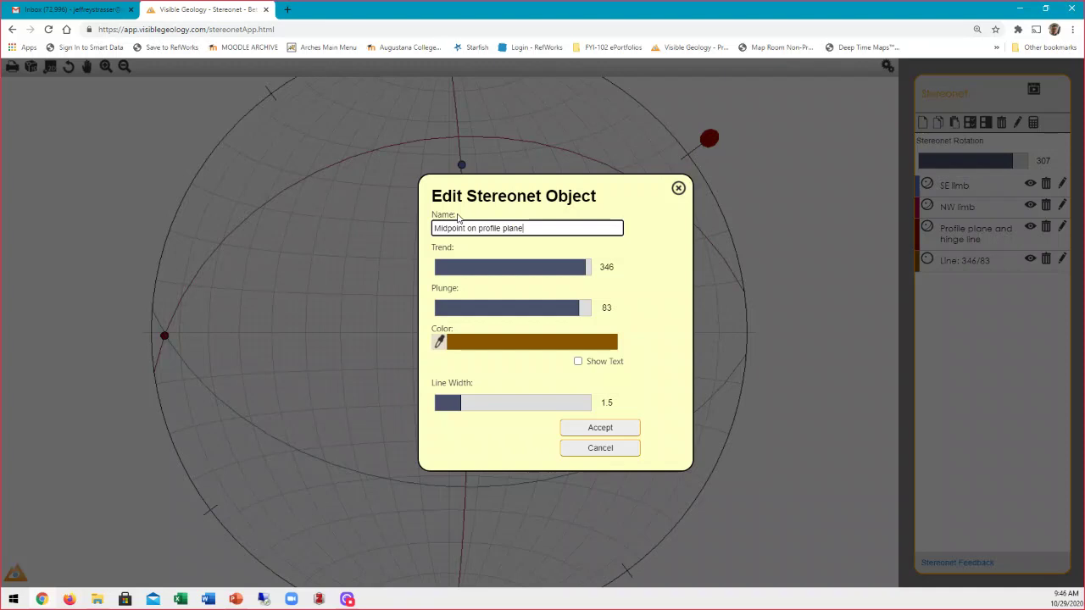
pyautogui.click(595, 430)
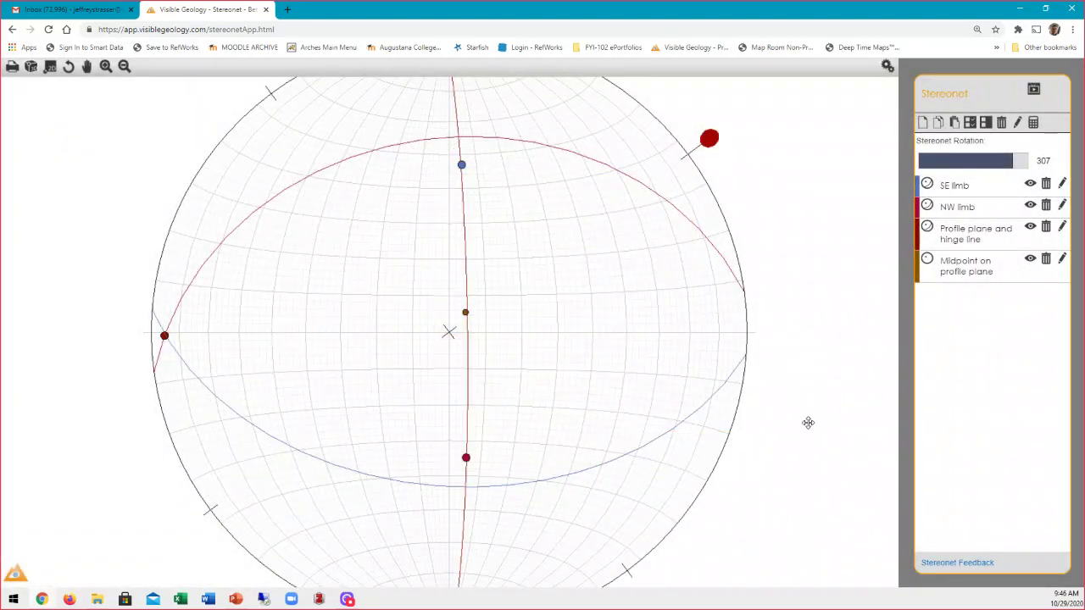
# - Reset the stereonet view and add the 216/84 plane that passes through the midpoint and the hinge line
pyautogui.scroll(-3, 806, 422)
pyautogui.scroll(-1, 807, 420)
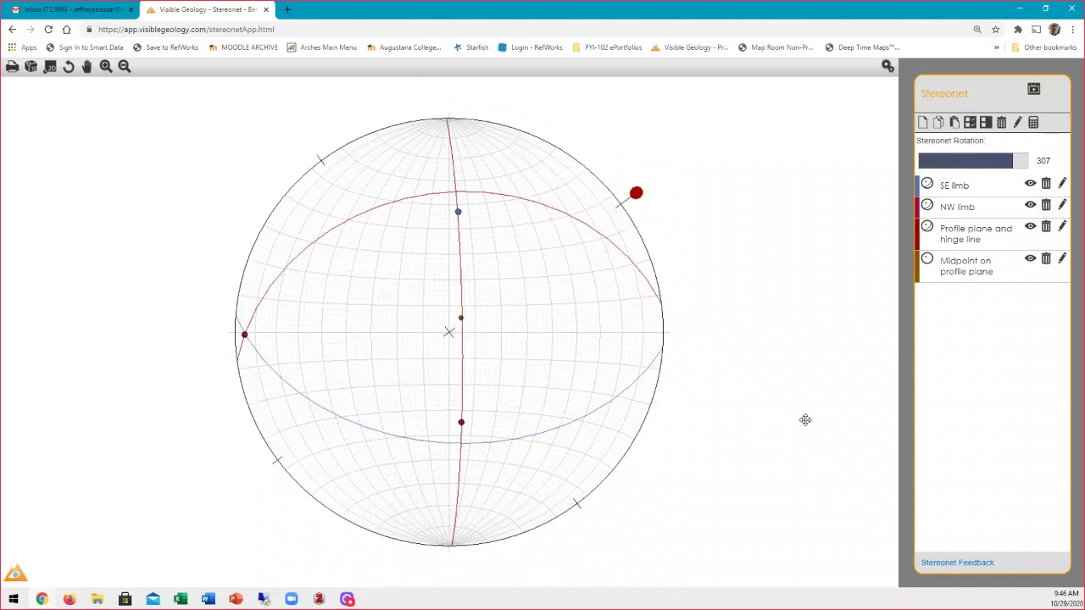
pyautogui.click(51, 67)
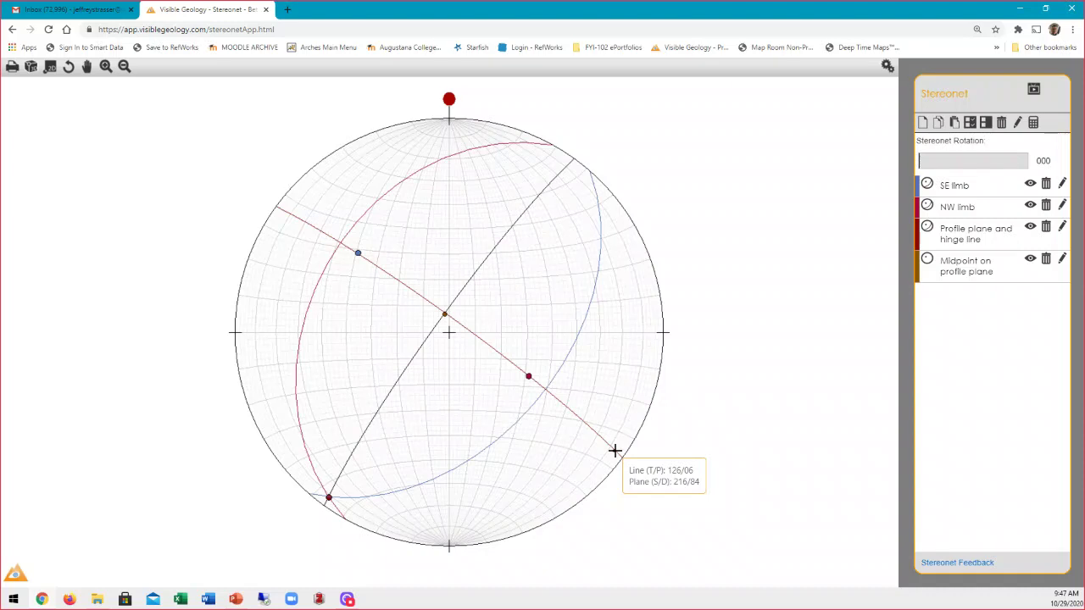
pyautogui.click(614, 451)
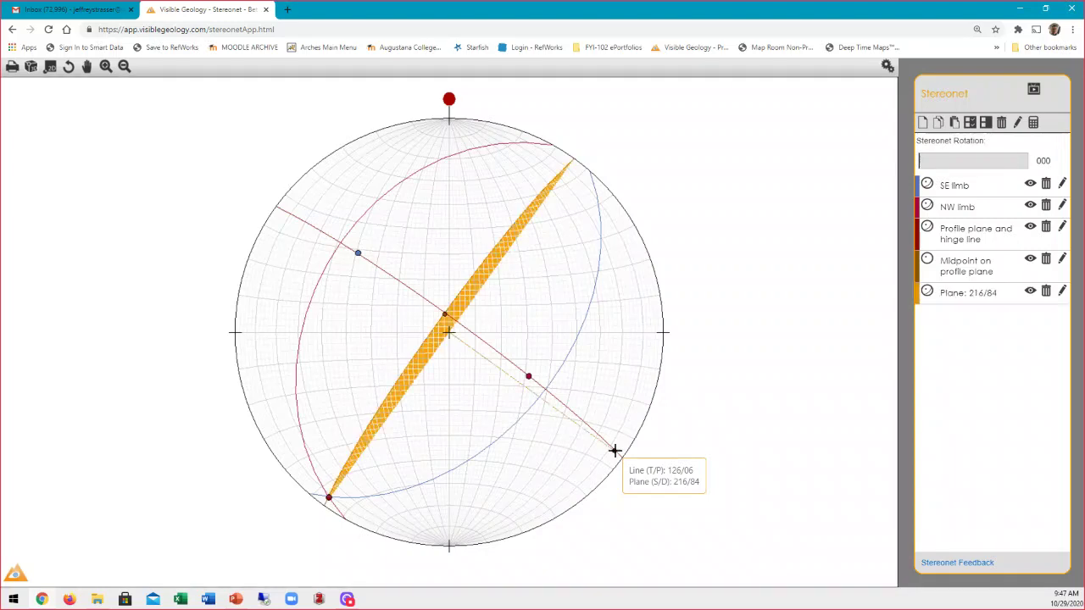
# - Color the new 216/84 plane bright green and set its line width to 2
pyautogui.click(1062, 291)
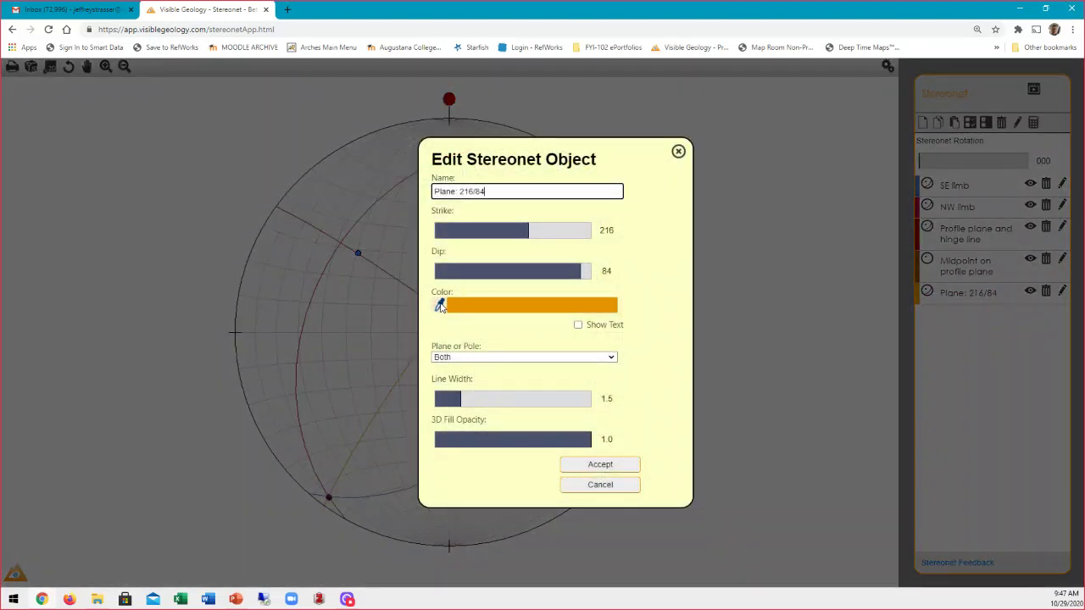
pyautogui.click(440, 306)
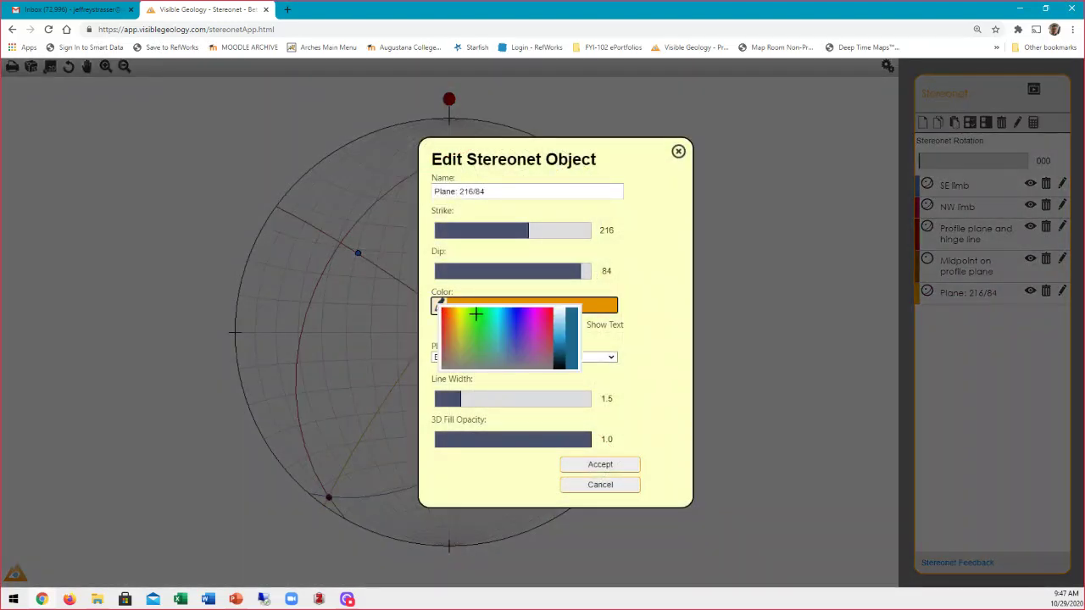
pyautogui.click(477, 313)
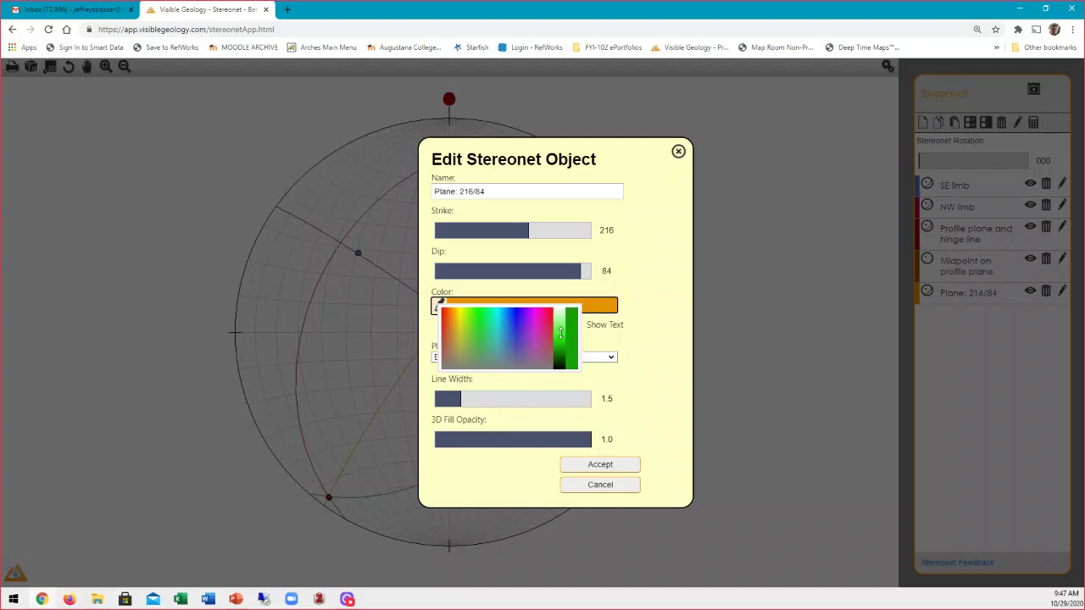
pyautogui.click(560, 333)
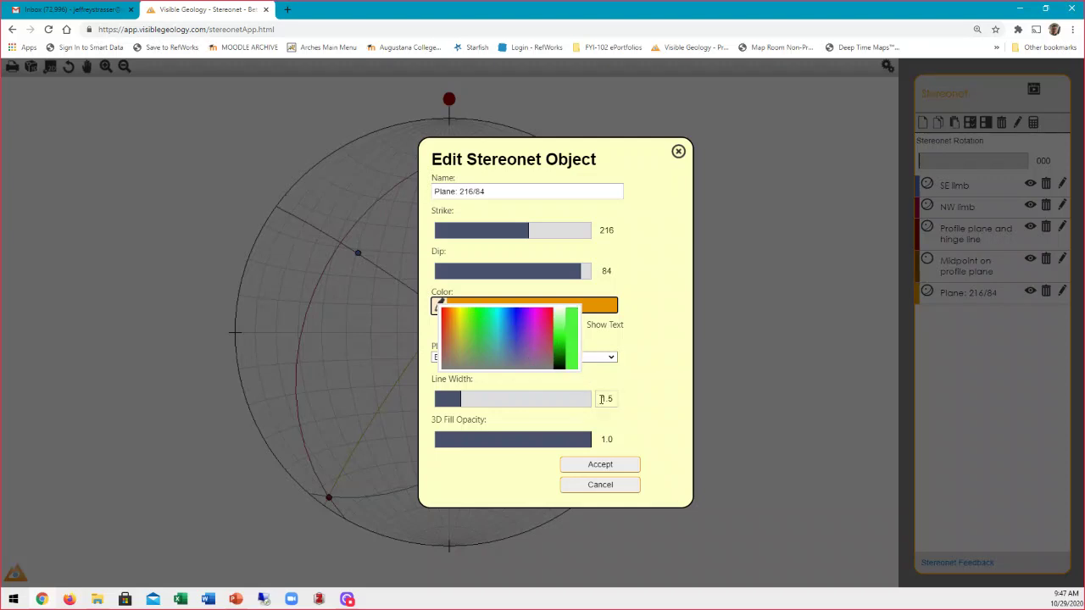
pyautogui.click(608, 398)
pyautogui.write('2')
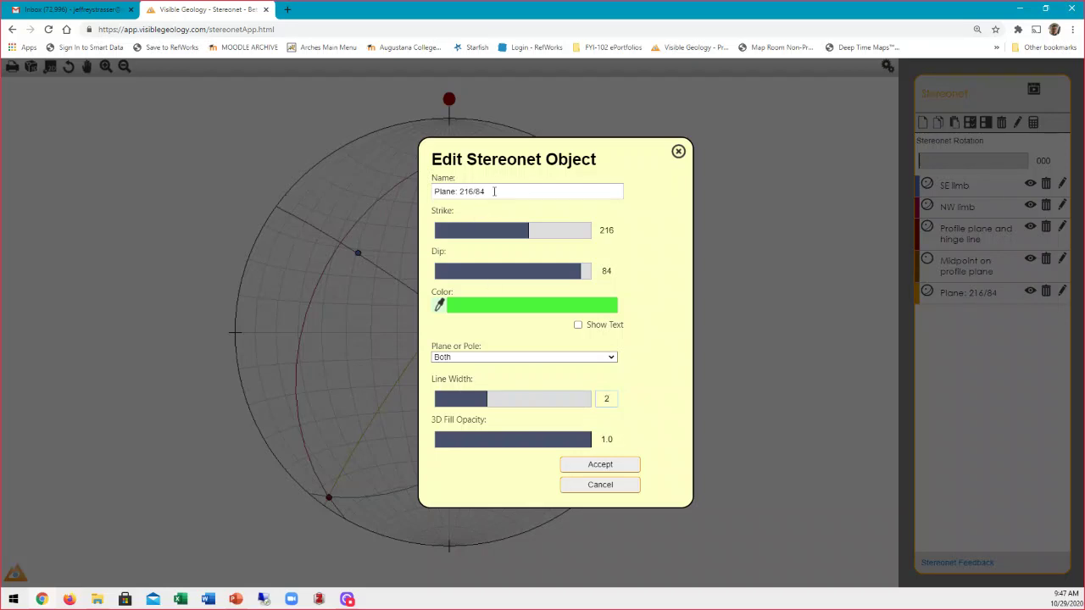
# - Rename the green plane Axial plane and accept the edits
pyautogui.moveTo(494, 191); pyautogui.dragTo(408, 190)
pyautogui.write('Axial plane')
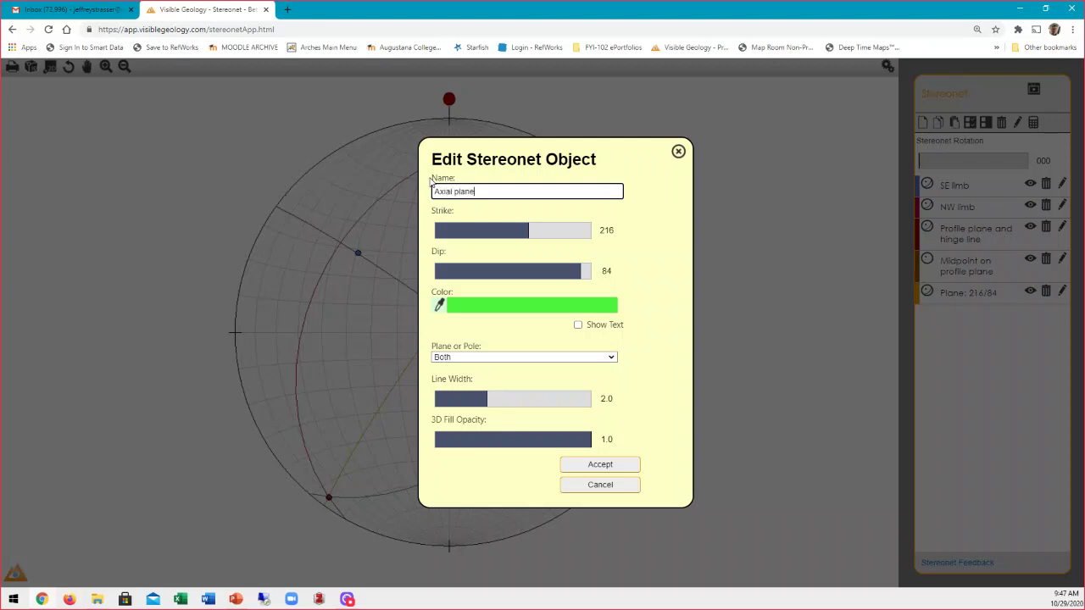
pyautogui.click(612, 471)
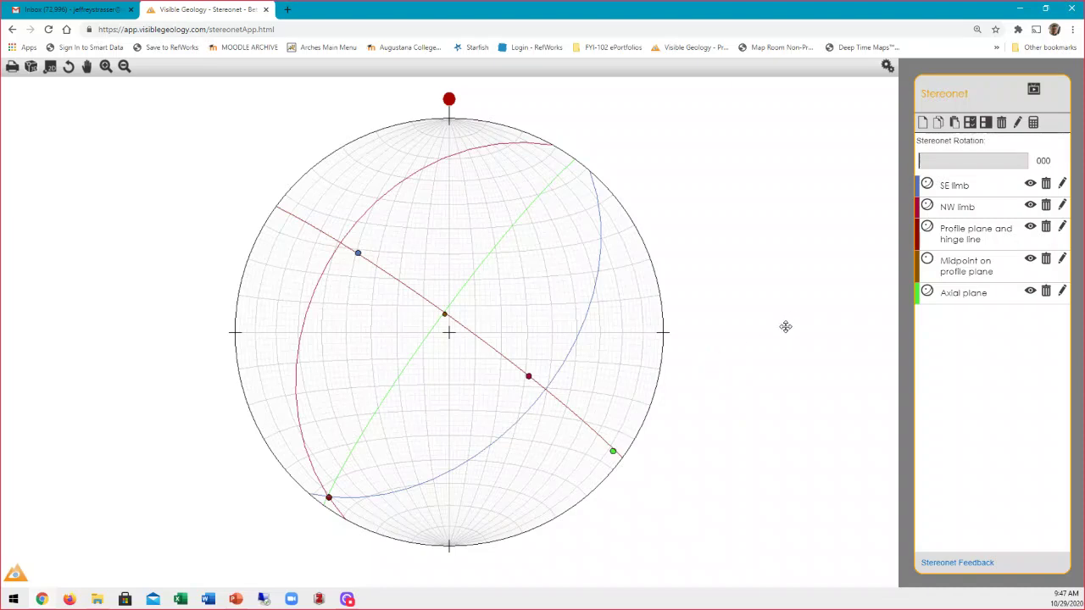
# - Hide the profile plane and hinge line, examine the limbs and axial plane in 3D, and reset the view
pyautogui.click(1030, 227)
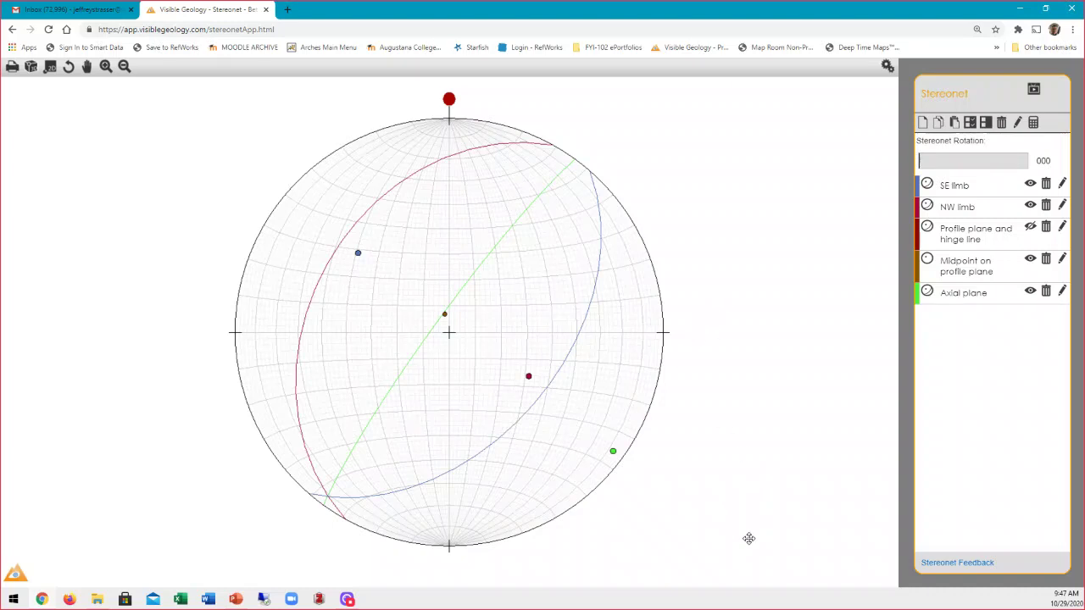
pyautogui.moveTo(752, 543)
pyautogui.mouseDown()
pyautogui.moveTo(765, 486)
pyautogui.moveTo(765, 496)
pyautogui.mouseUp()
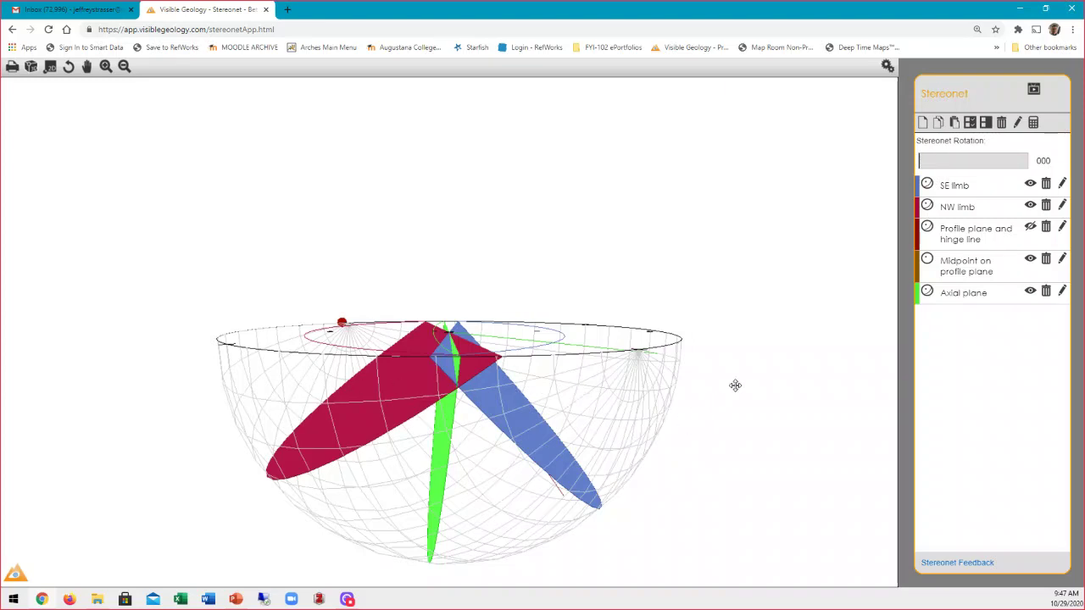
pyautogui.click(51, 71)
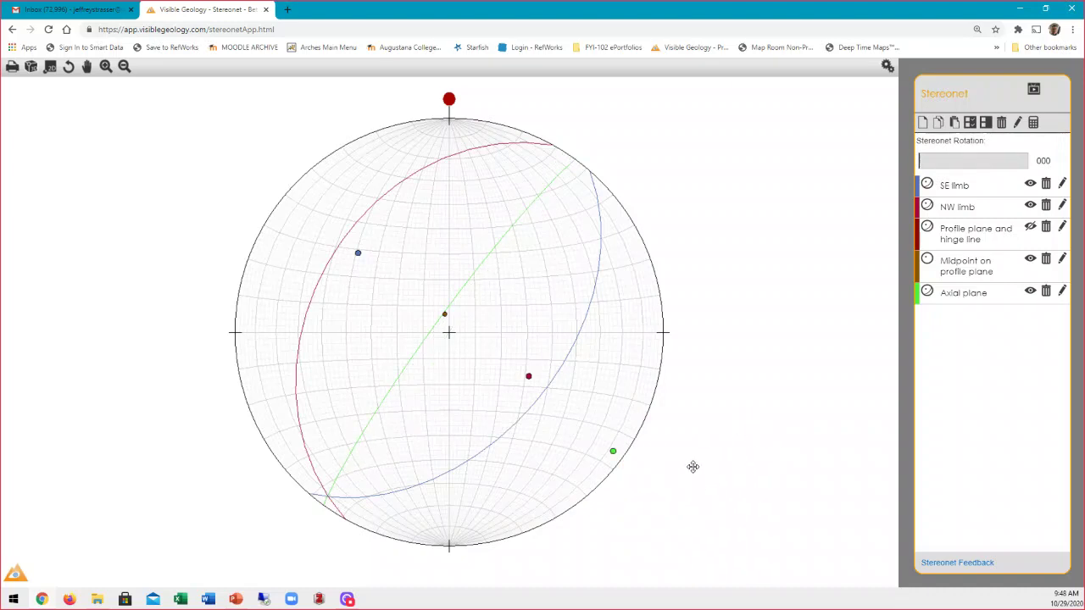
# - Check the axial plane's strike and dip without changing them, examine the fold in 3D, and reset the view
pyautogui.click(613, 451)
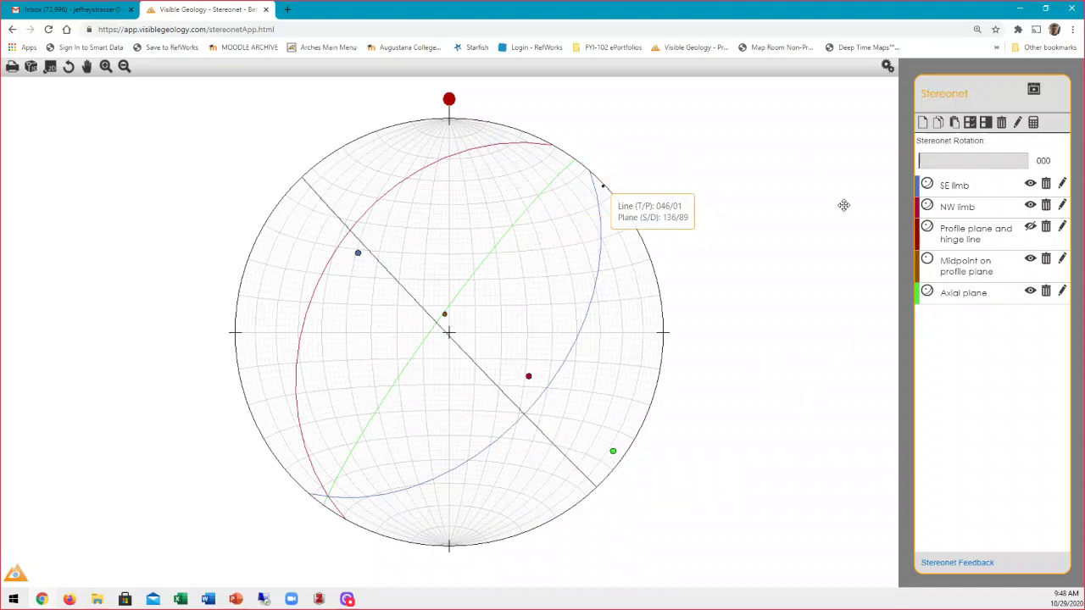
pyautogui.click(1062, 292)
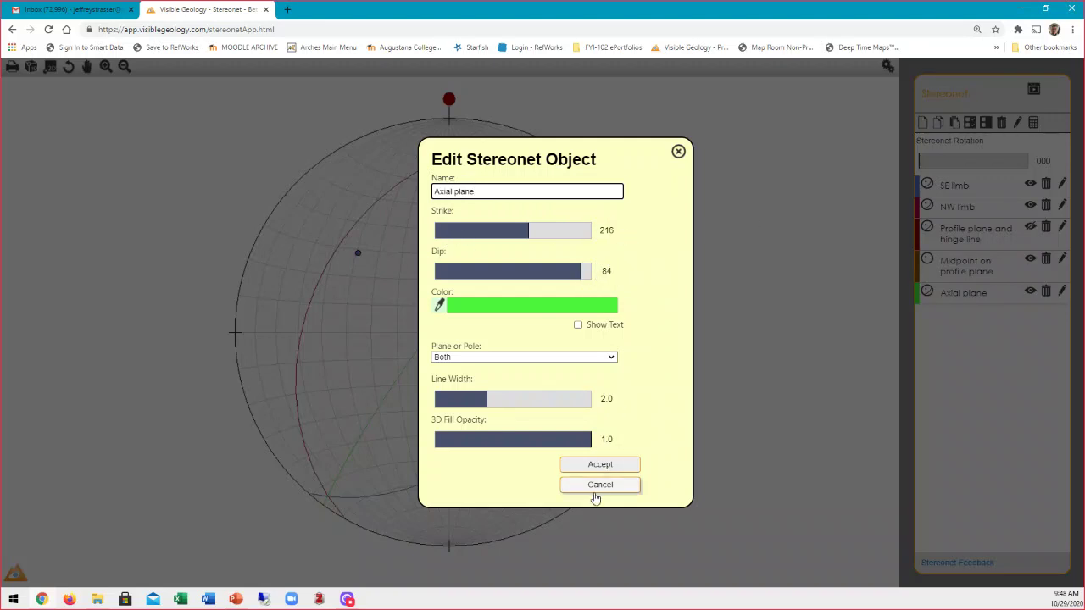
pyautogui.click(636, 484)
pyautogui.moveTo(705, 521); pyautogui.dragTo(717, 483)
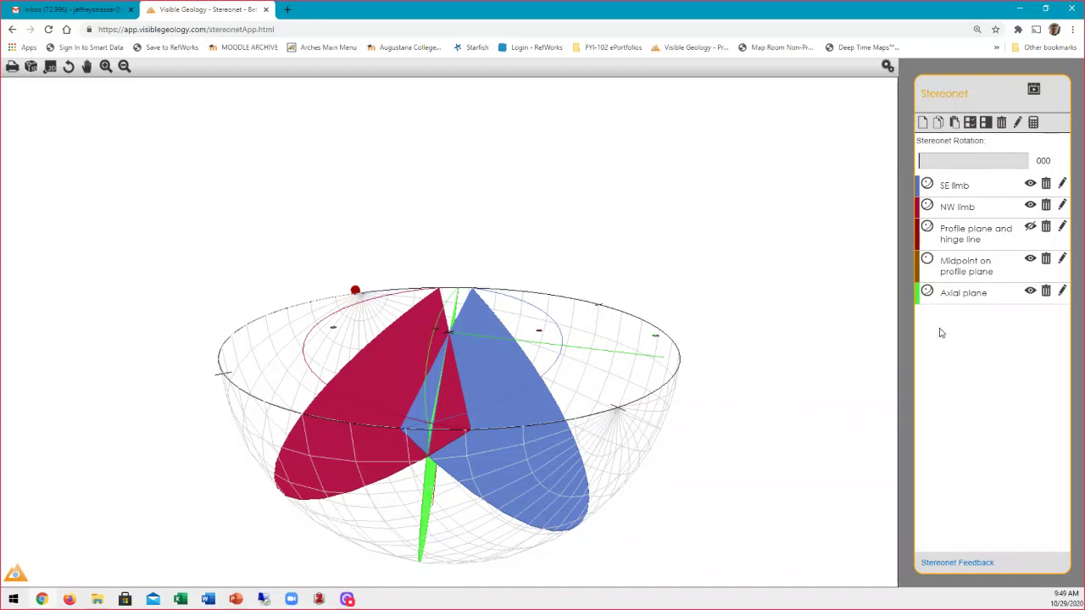
pyautogui.click(50, 66)
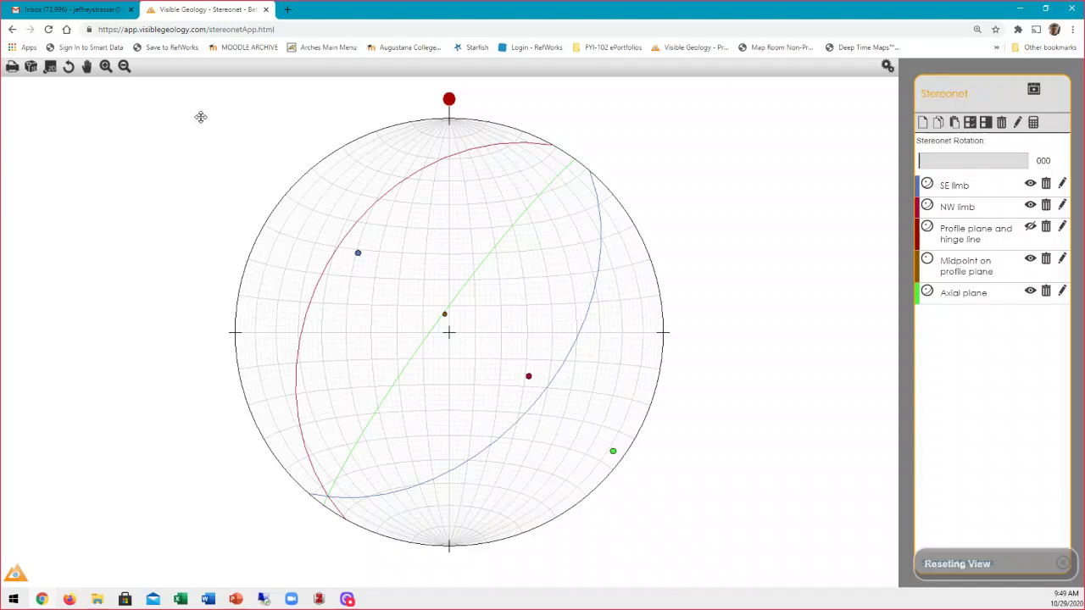